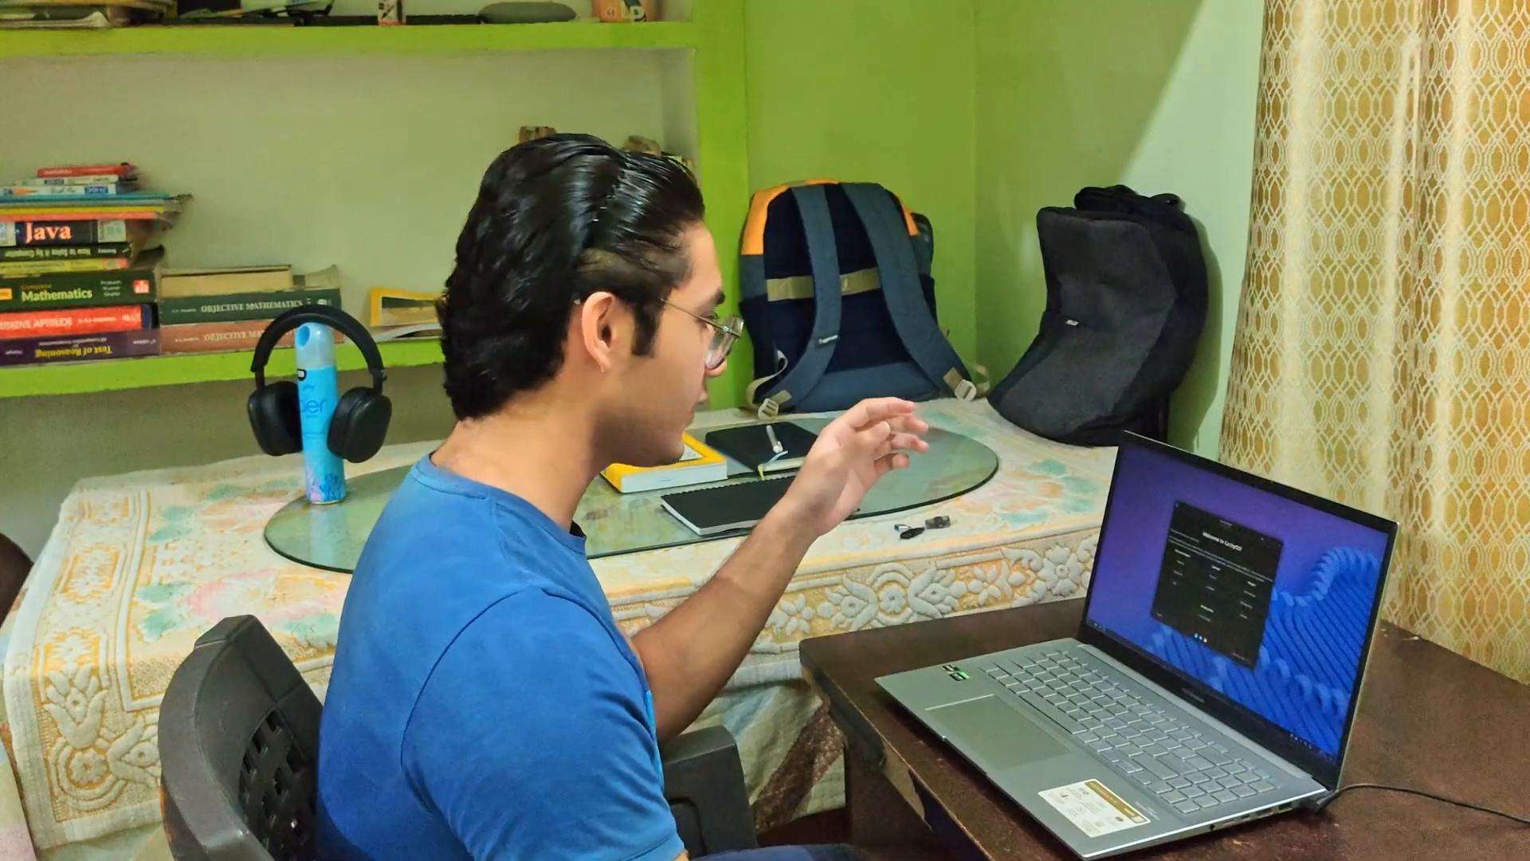
# Step: Minimize the welcome window and check CPU, memory, network and disk usage in the system monitor
pyautogui.press('super')
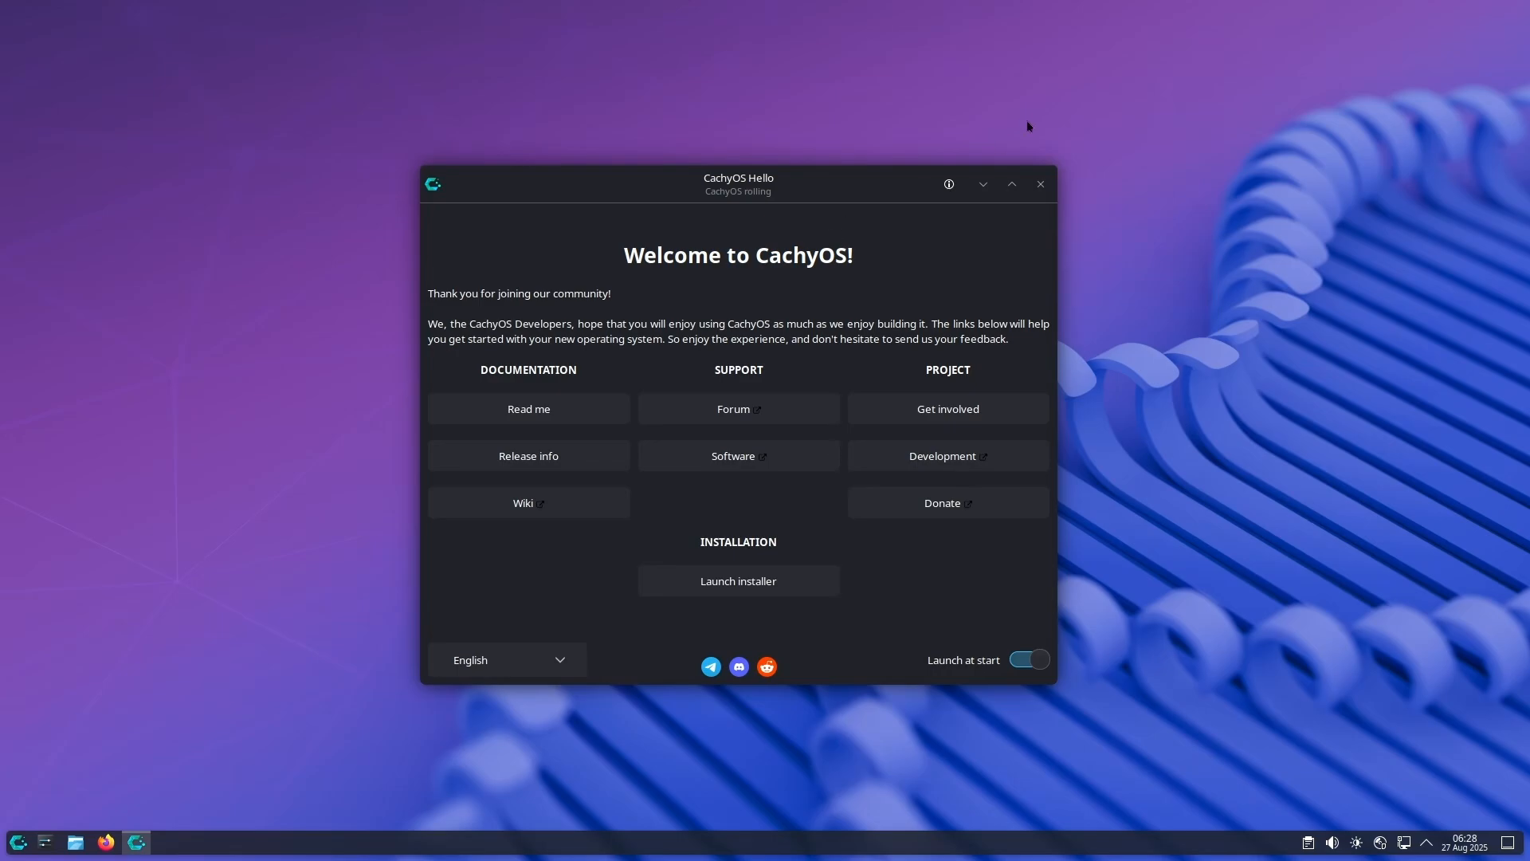
pyautogui.click(980, 184)
pyautogui.press('super')
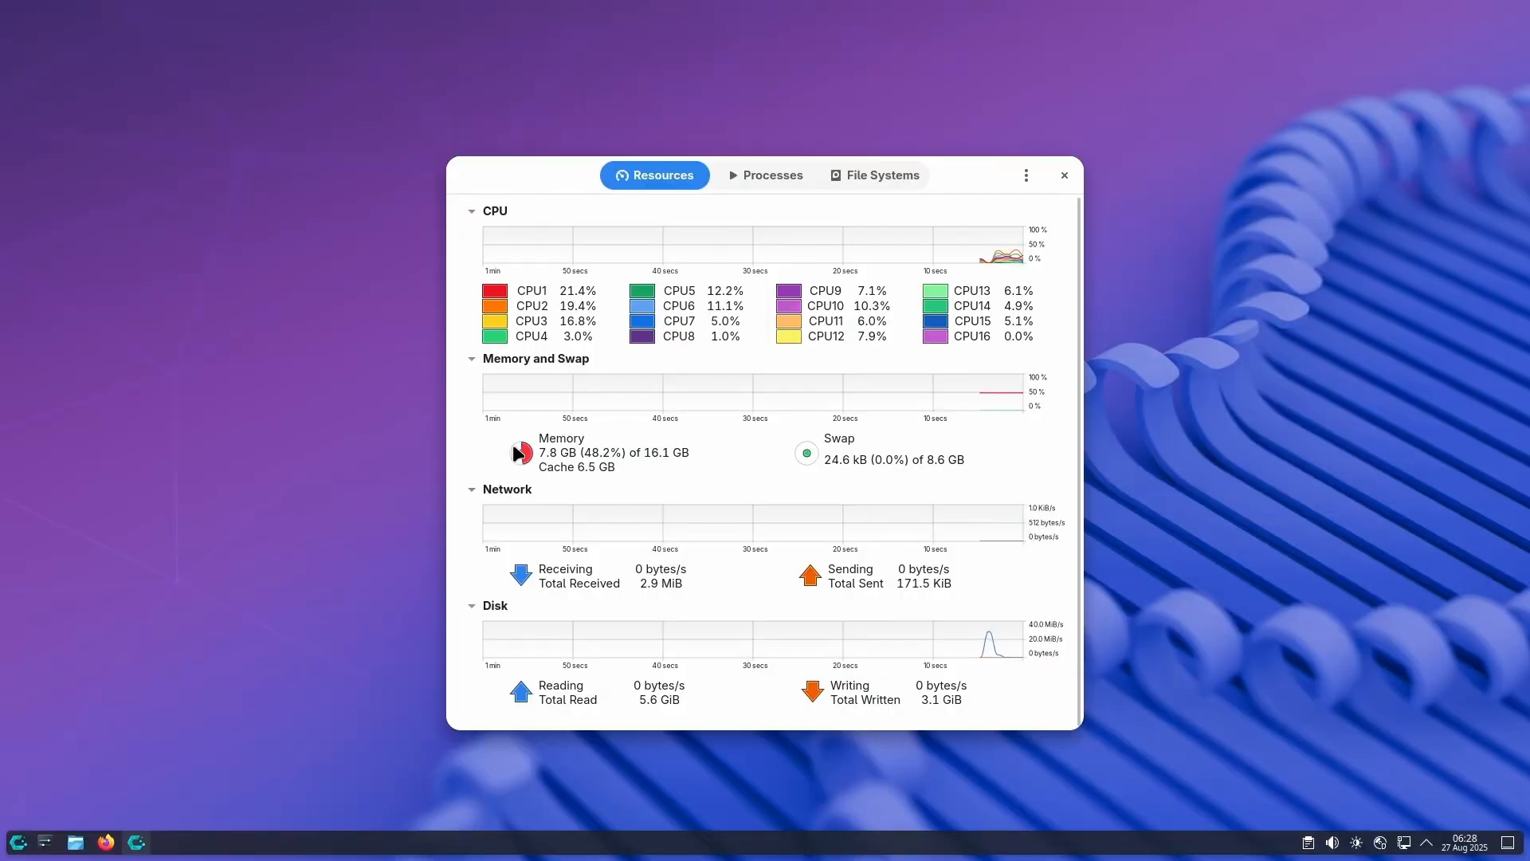
pyautogui.click(317, 459)
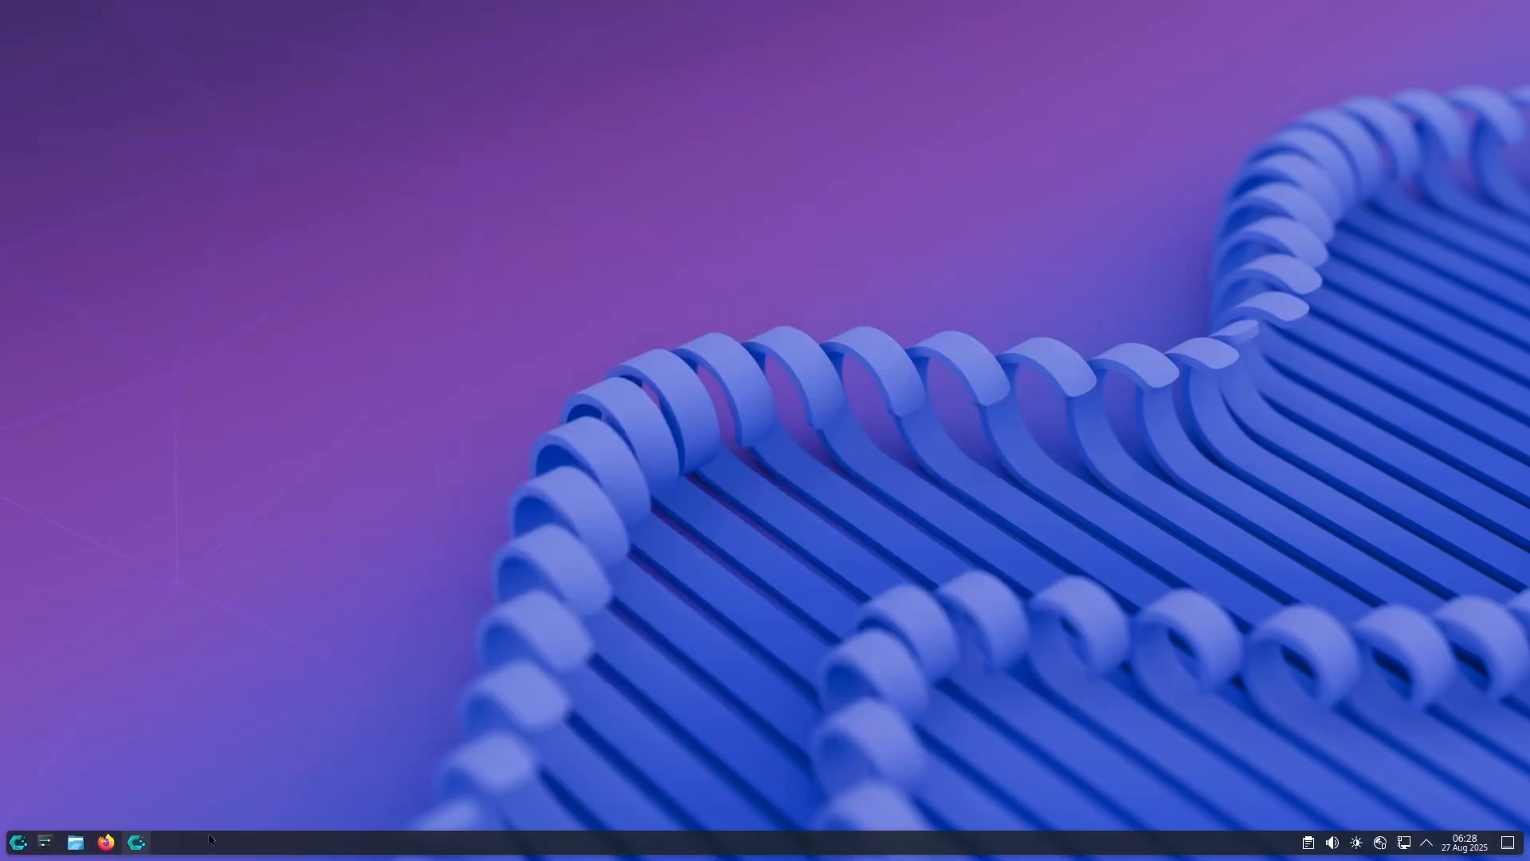
# Step: Restore the CachyOS Hello window and launch the installer with the Grub bootloader
pyautogui.click(137, 842)
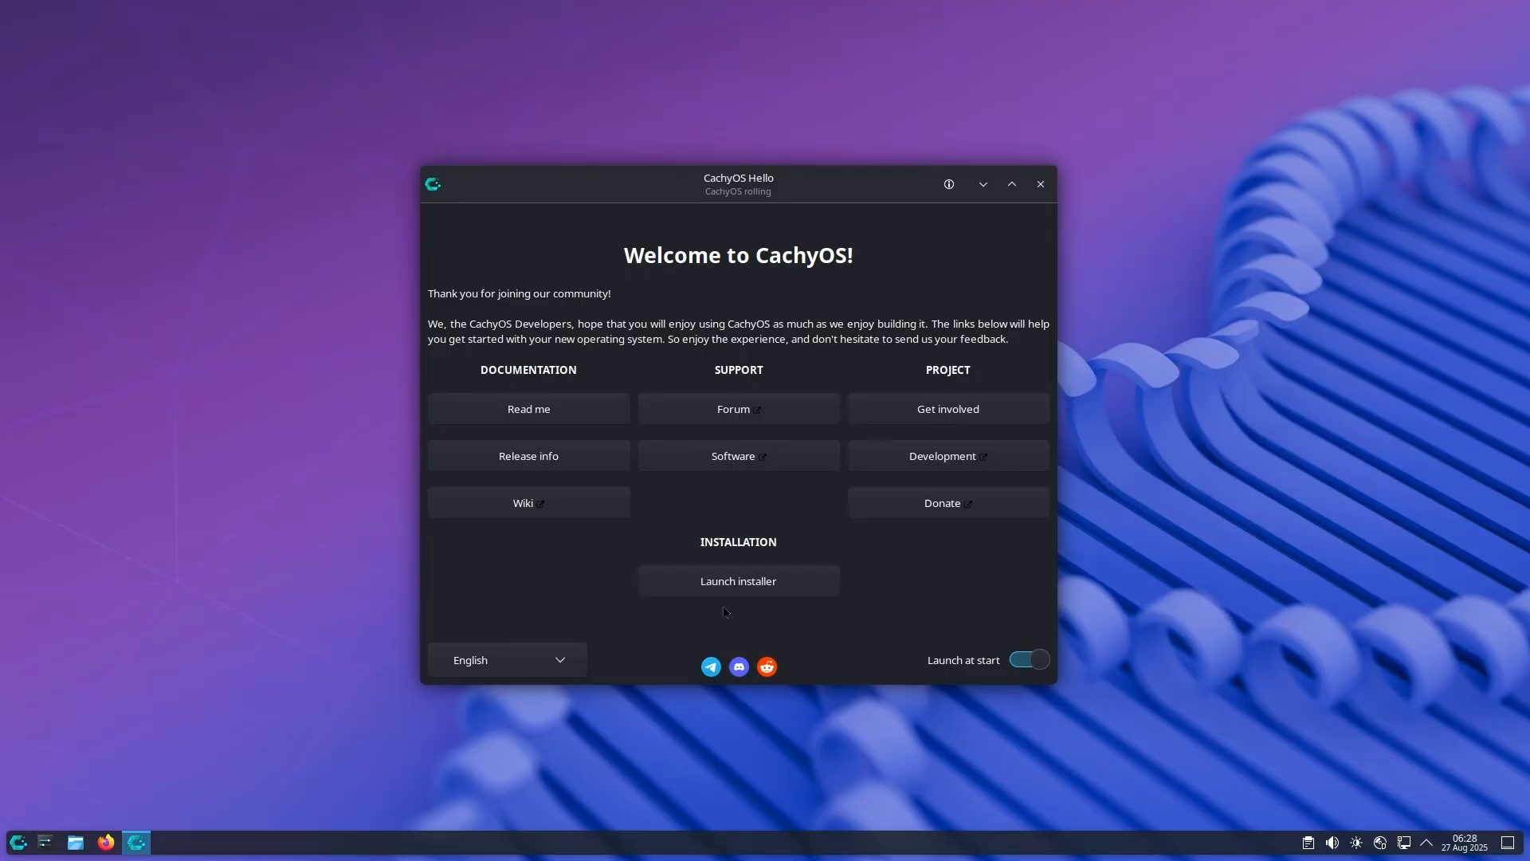
pyautogui.click(726, 581)
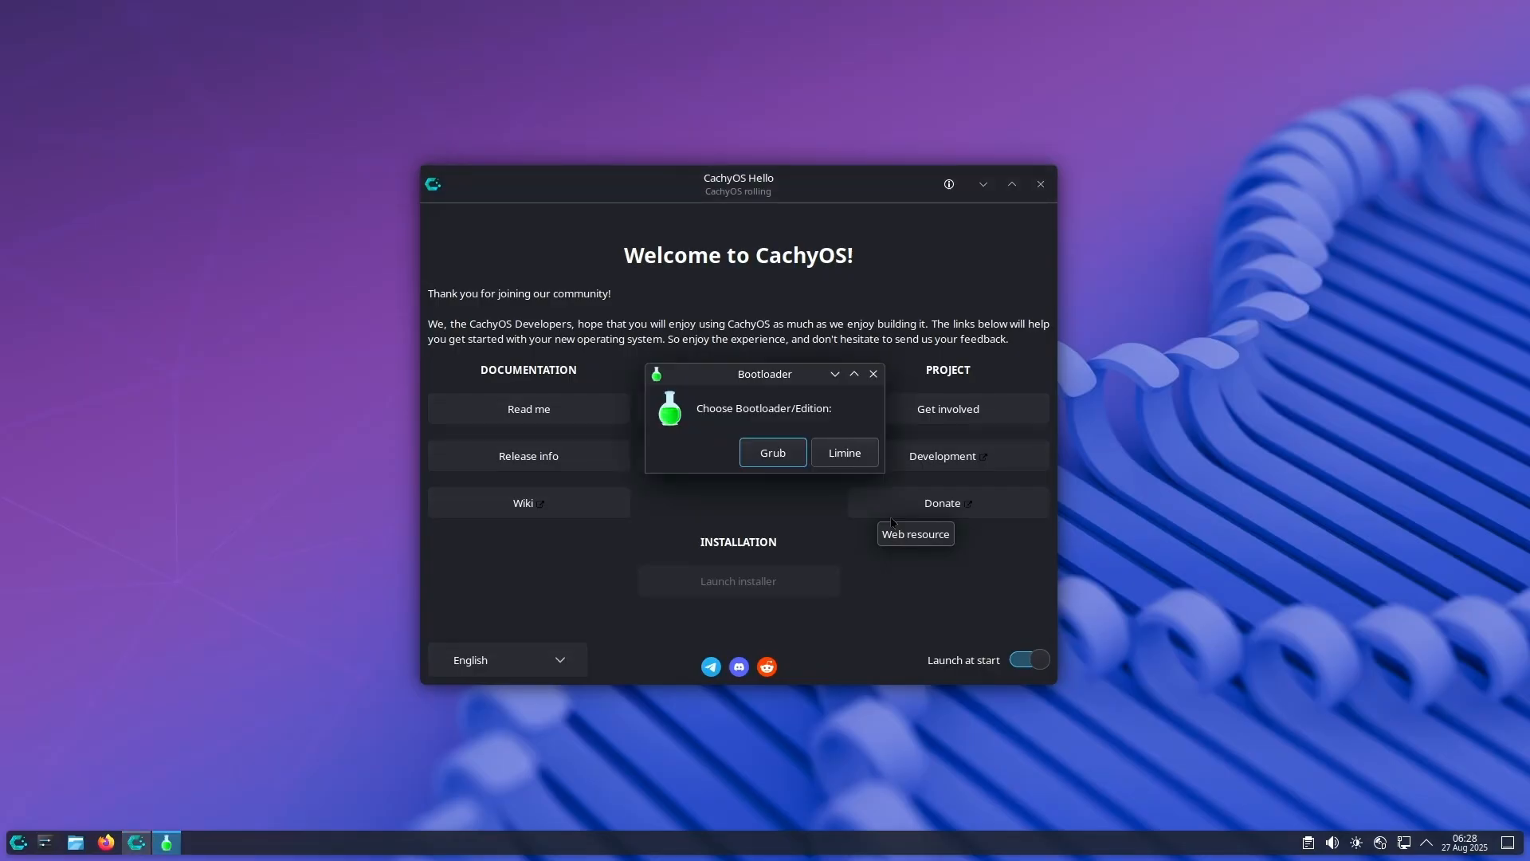
pyautogui.click(772, 453)
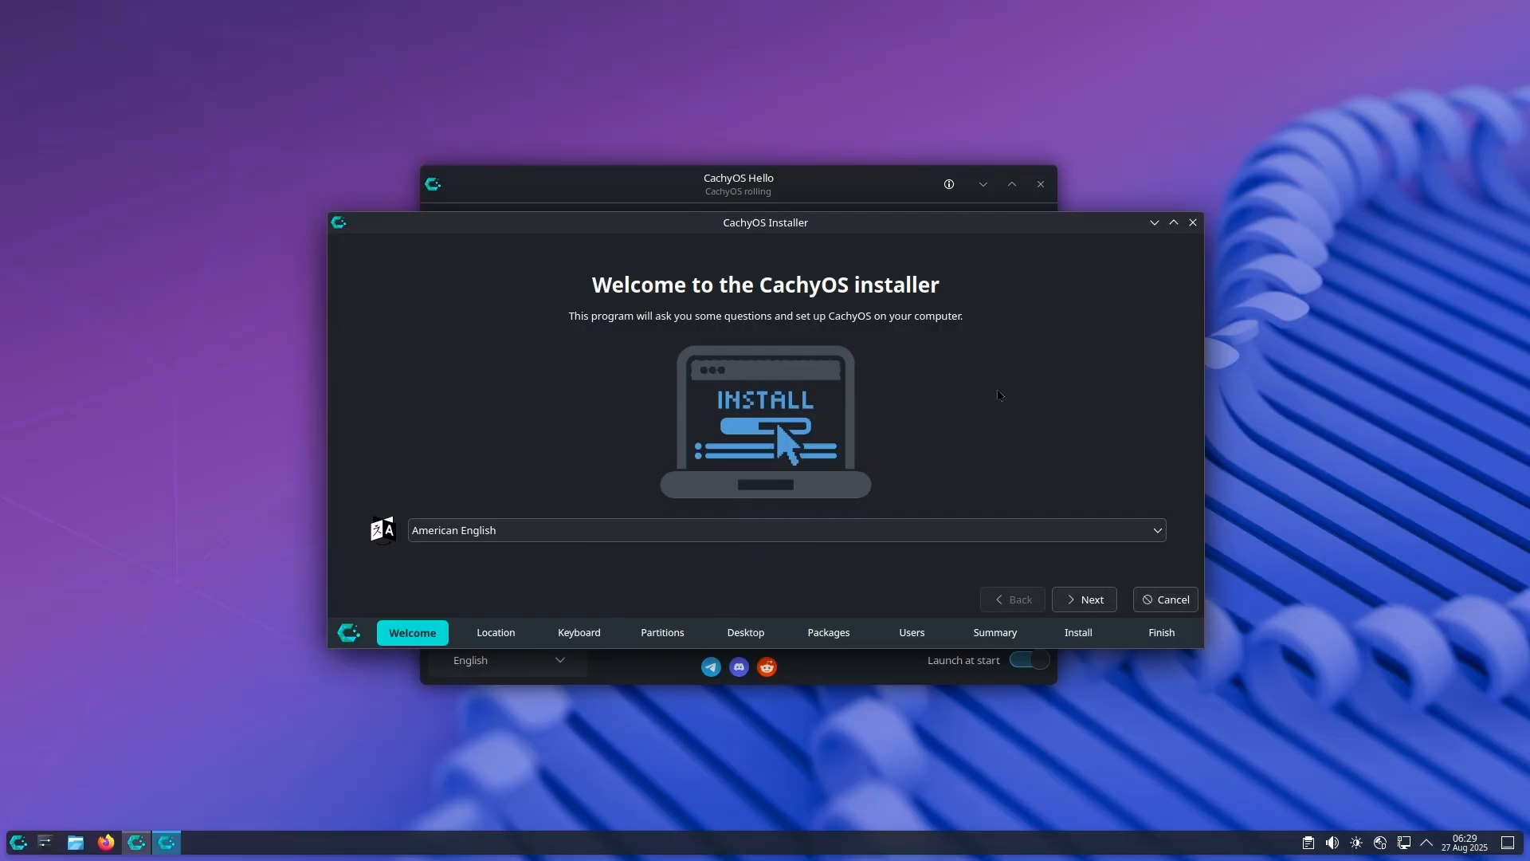
# Step: Accept American English, the Asia/Kolkata location and the default keyboard settings in the installer
pyautogui.click(1103, 605)
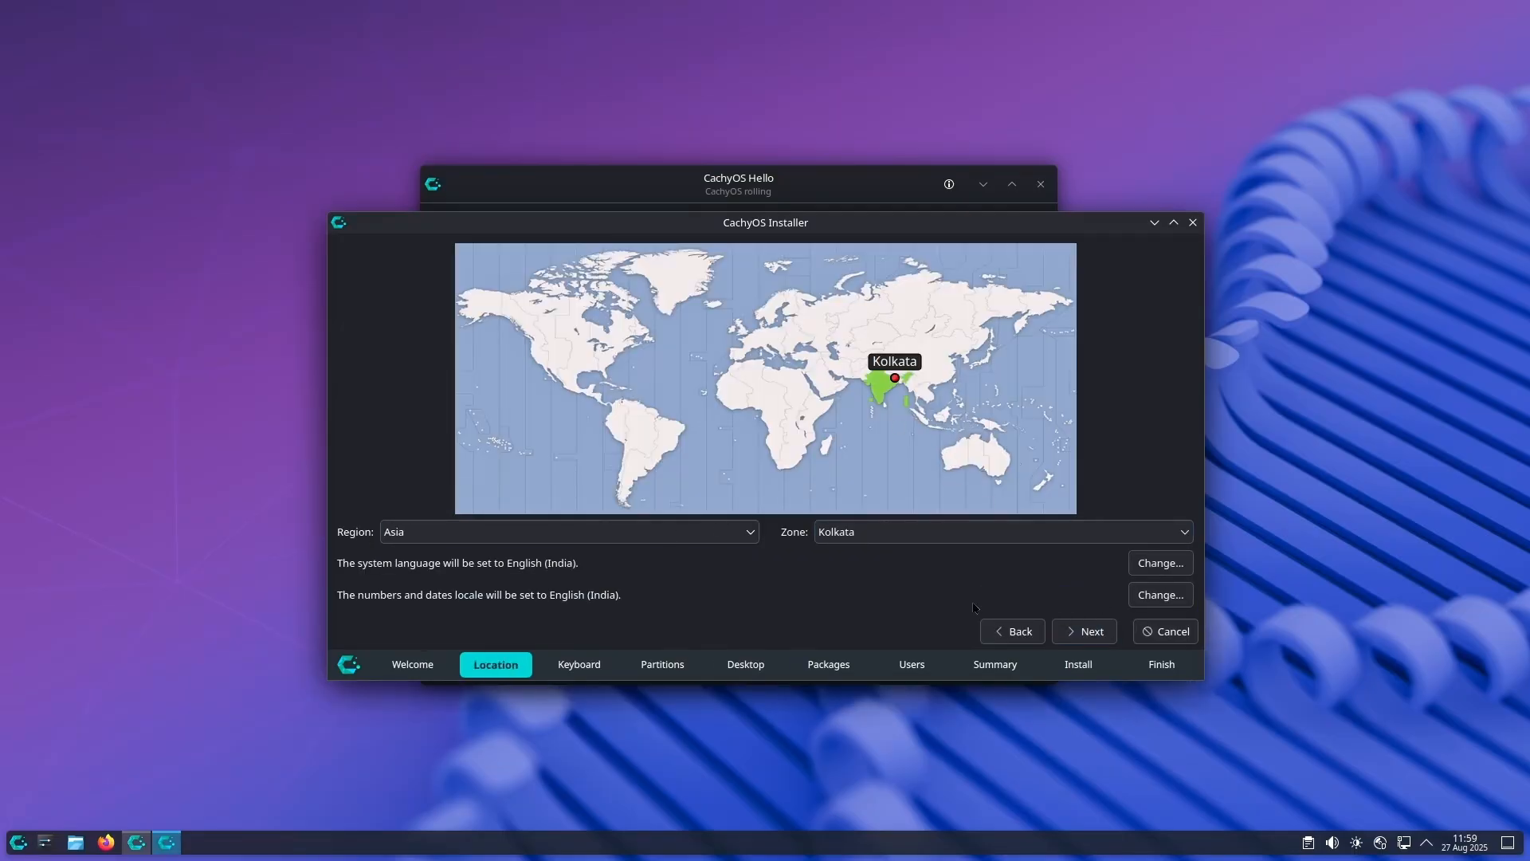
pyautogui.click(1100, 638)
pyautogui.click(1099, 638)
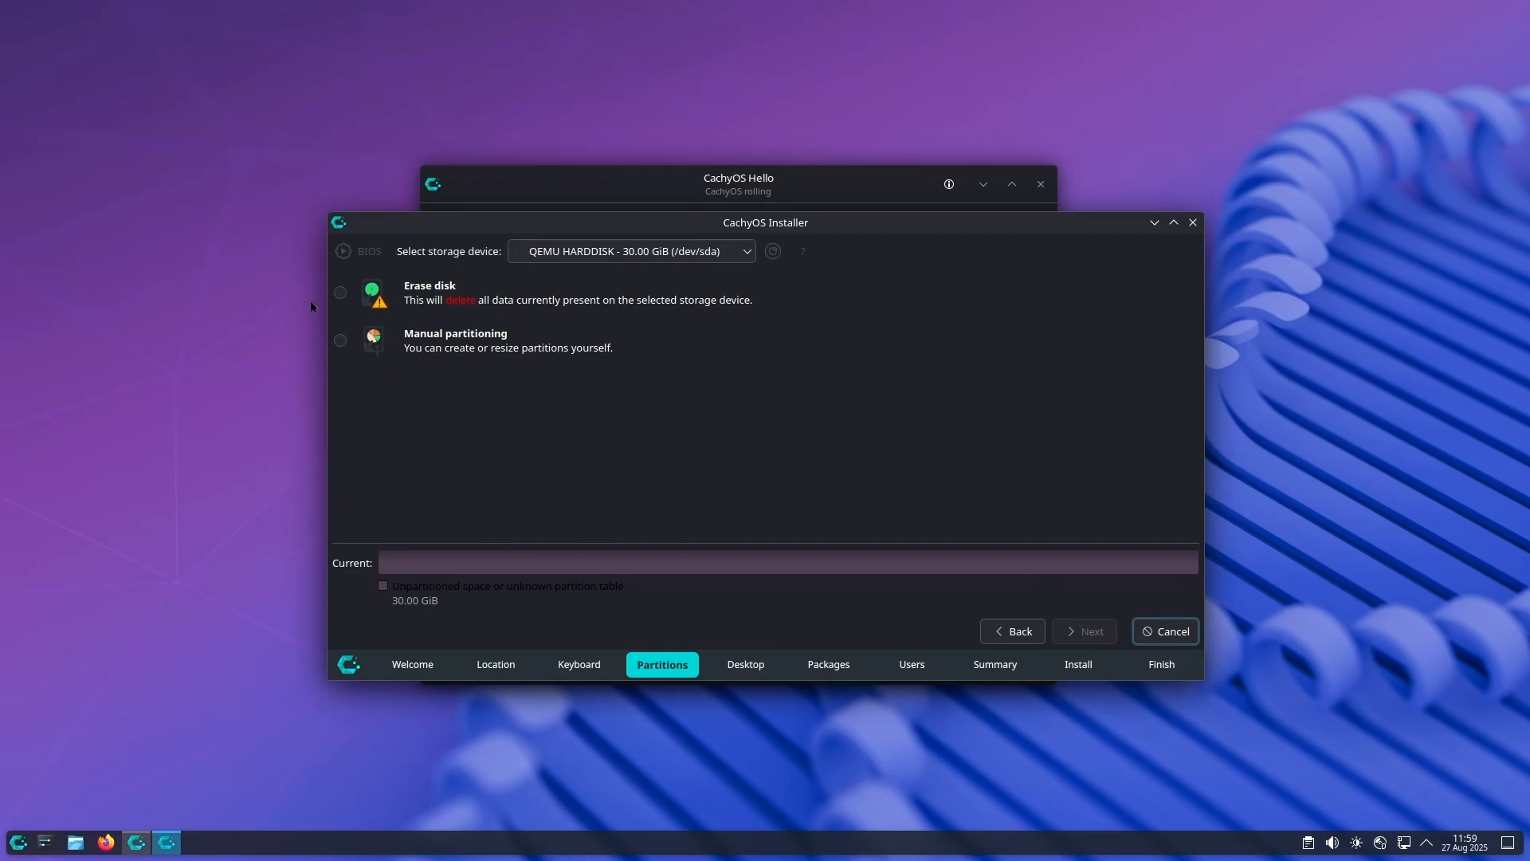
# Step: Choose to erase the QEMU hard disk using btrfs and proceed to the desktop selection
pyautogui.click(340, 292)
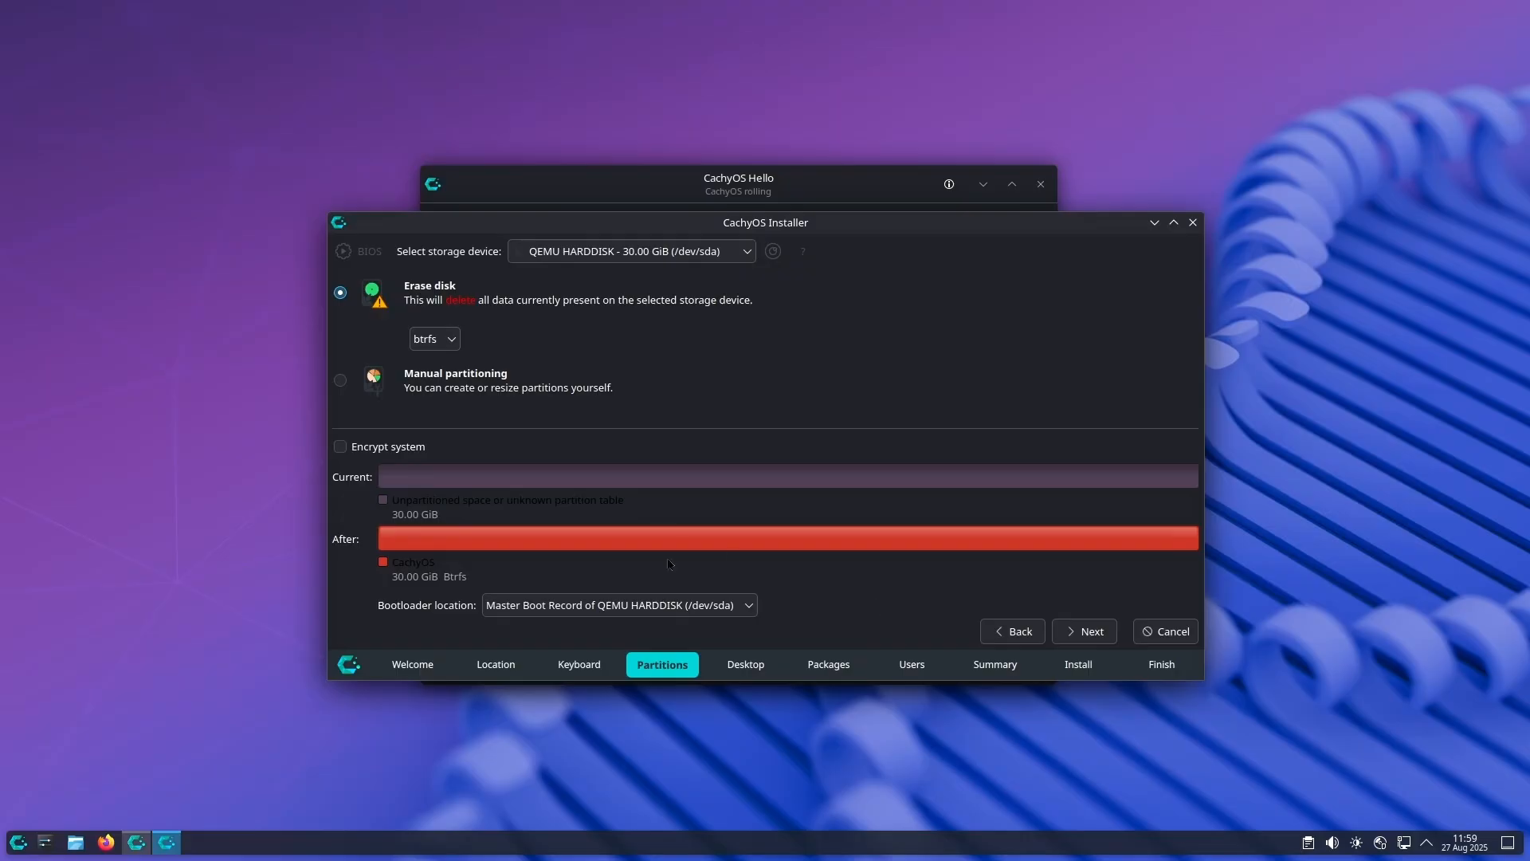
pyautogui.click(1085, 631)
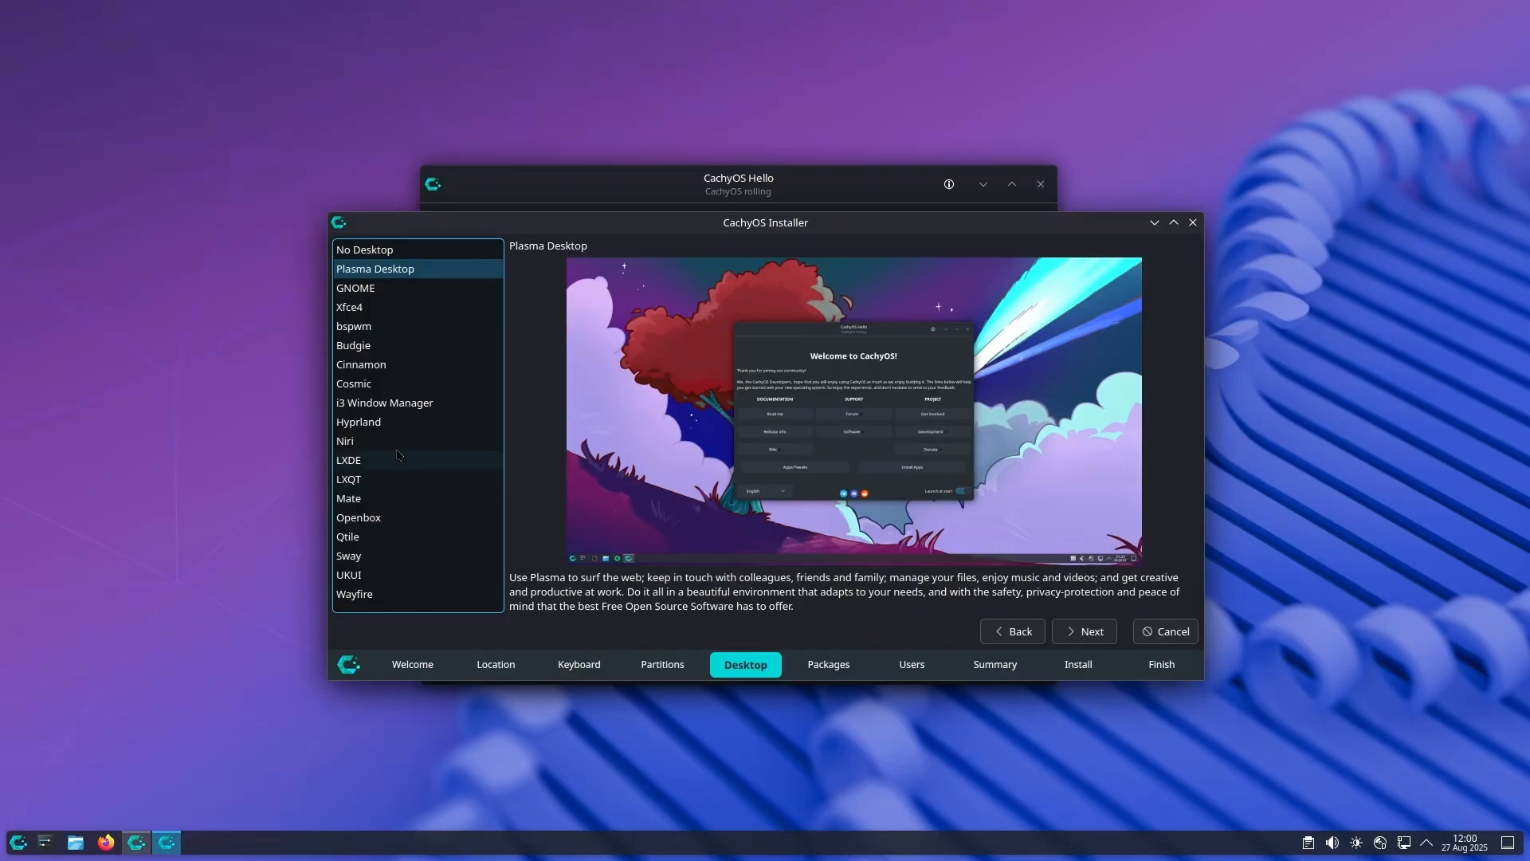
# Step: Preview the GNOME, Xfce4, bspwm, Budgie, Cinnamon, Cosmic and i3 Window Manager desktop options
pyautogui.click(396, 295)
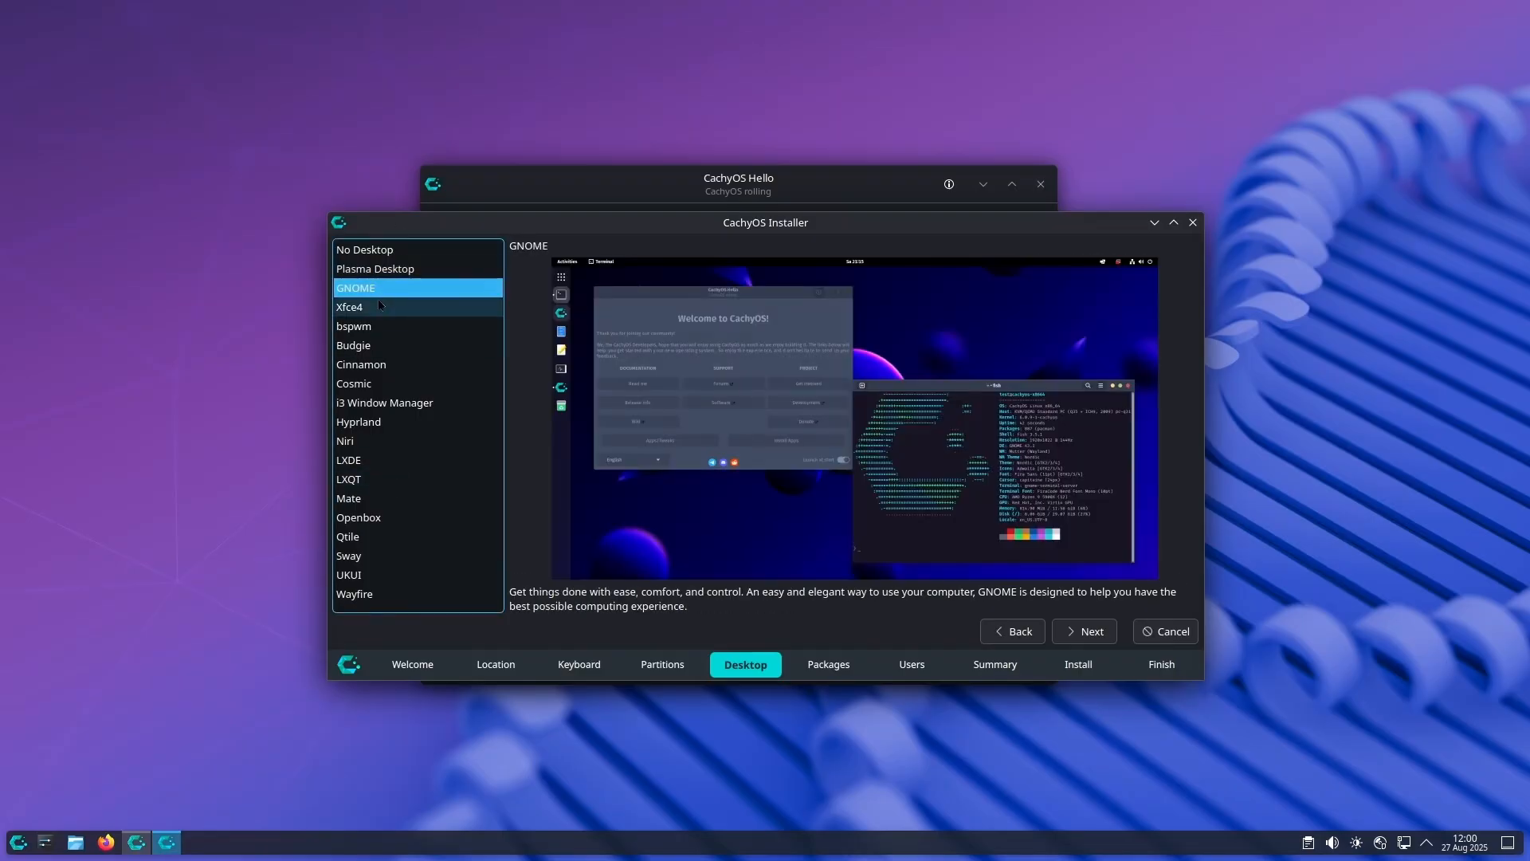
pyautogui.click(380, 310)
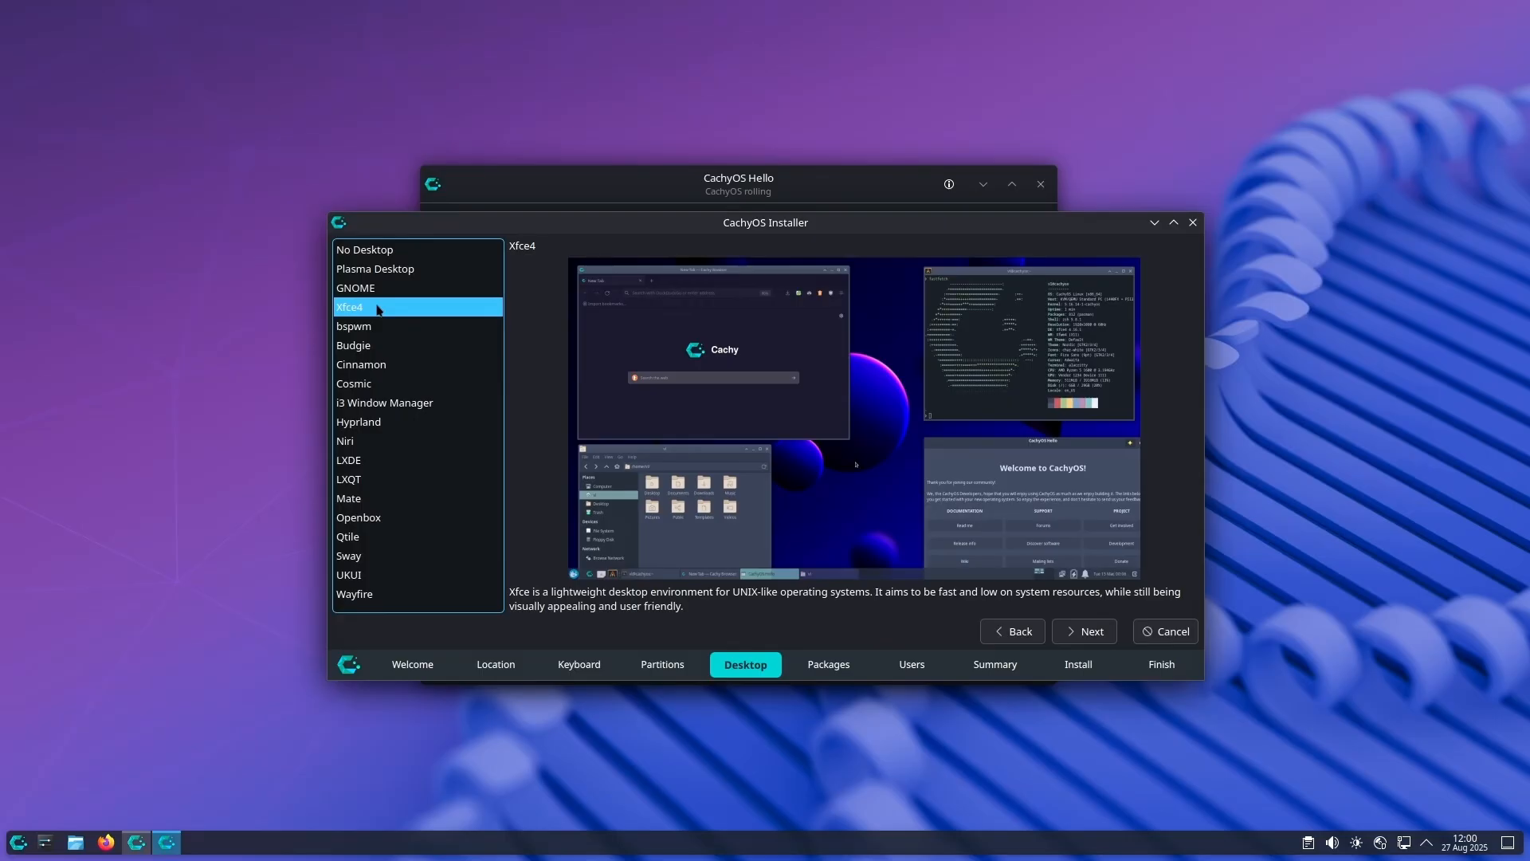
pyautogui.click(363, 333)
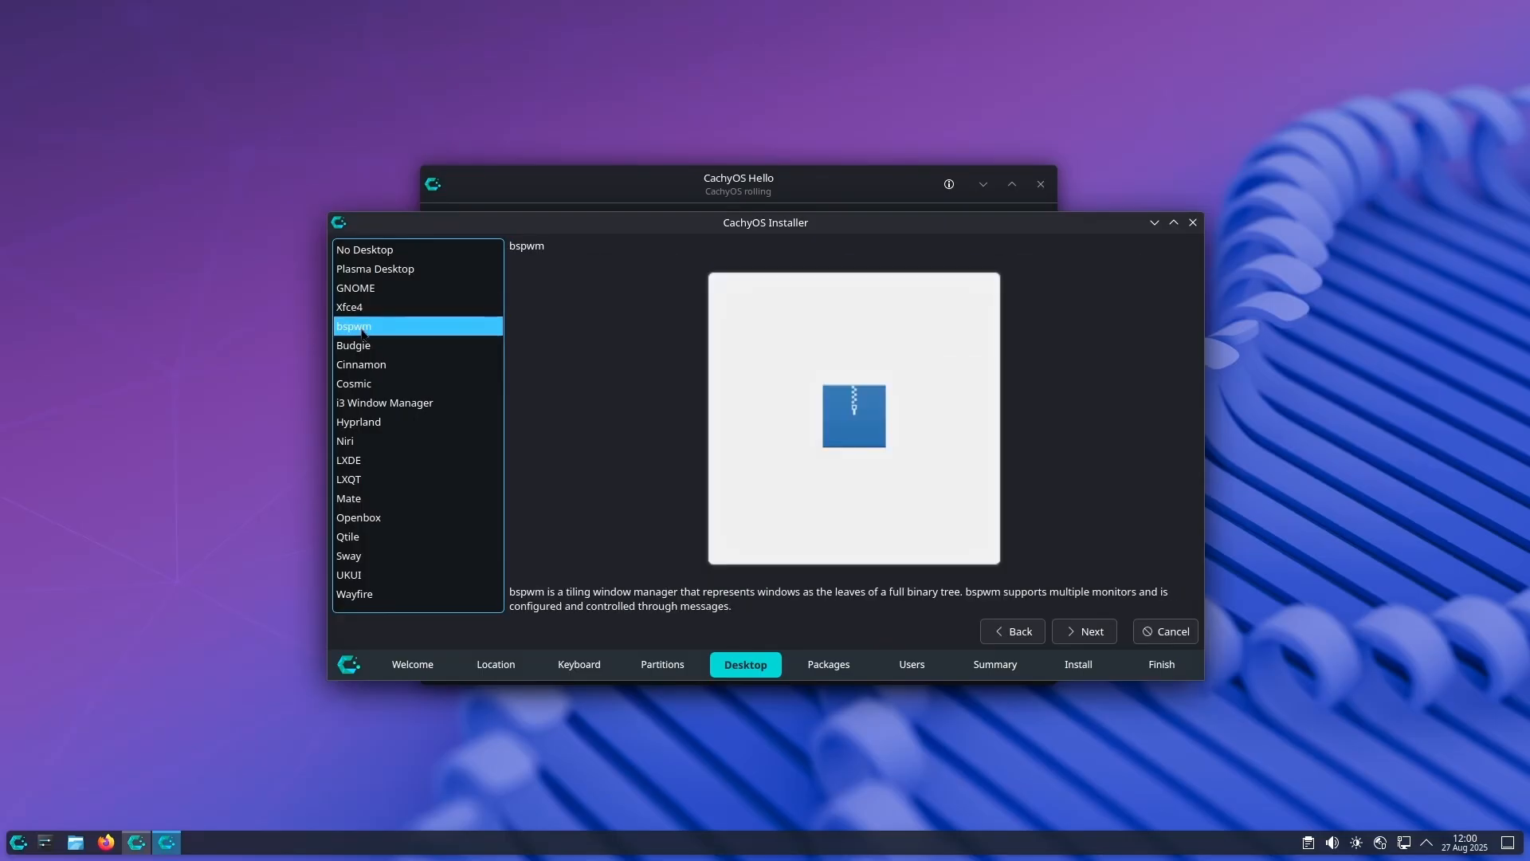
pyautogui.click(386, 348)
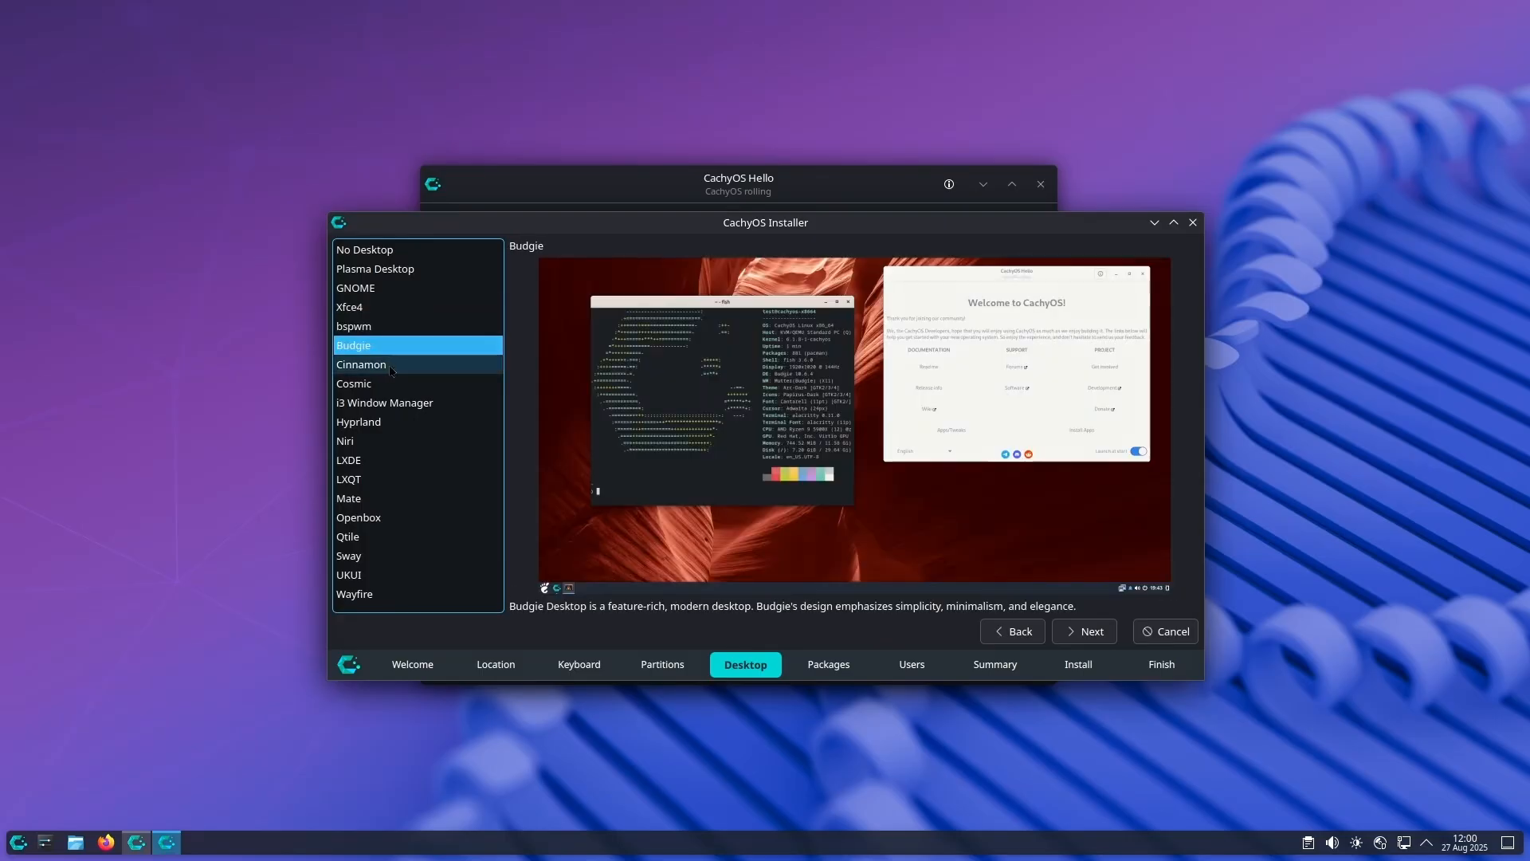
pyautogui.click(391, 368)
pyautogui.click(405, 388)
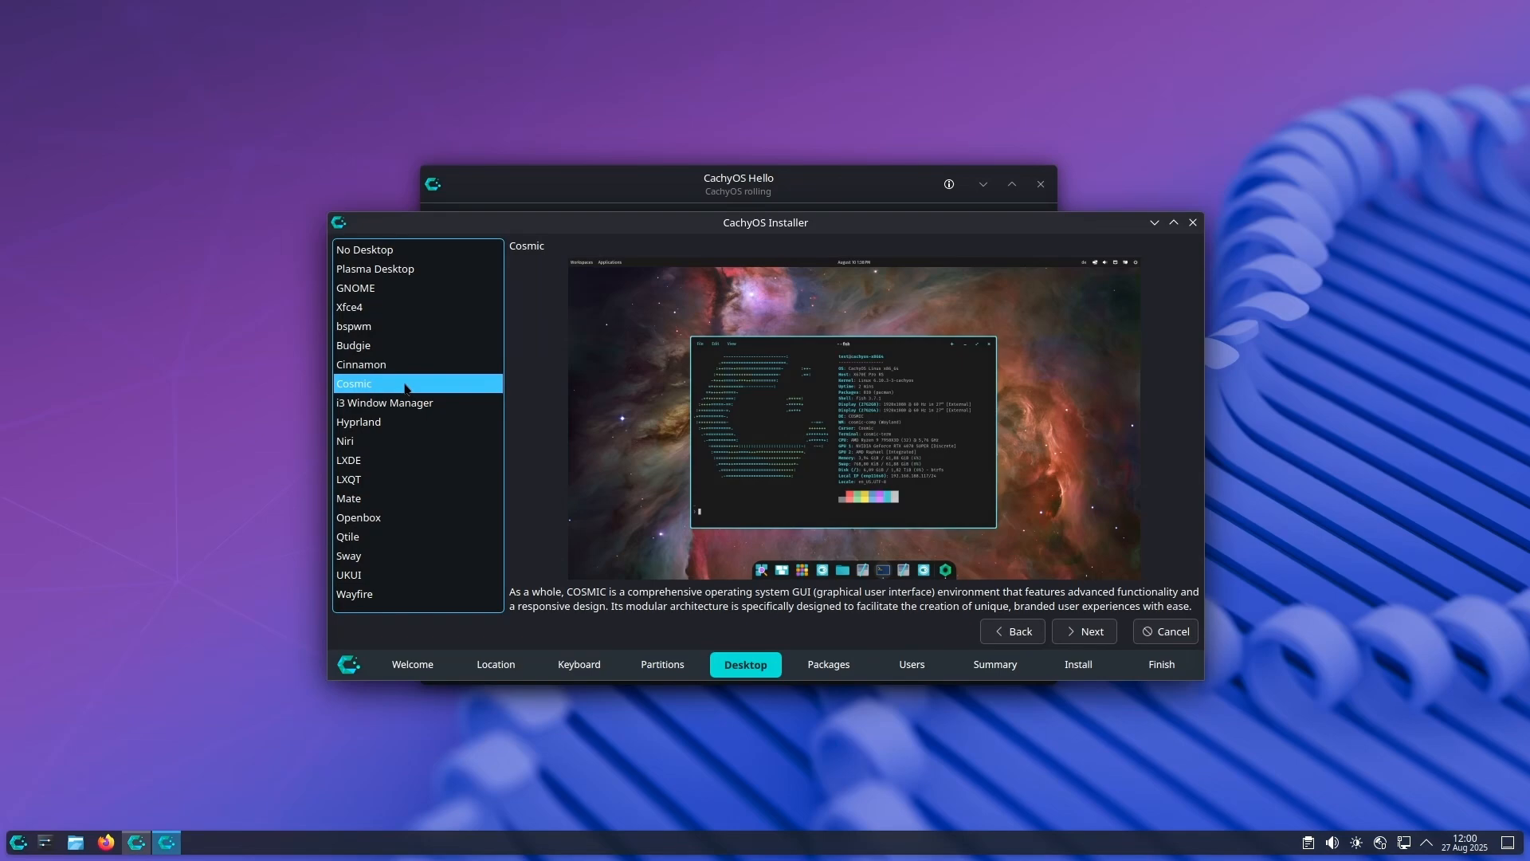
pyautogui.click(416, 404)
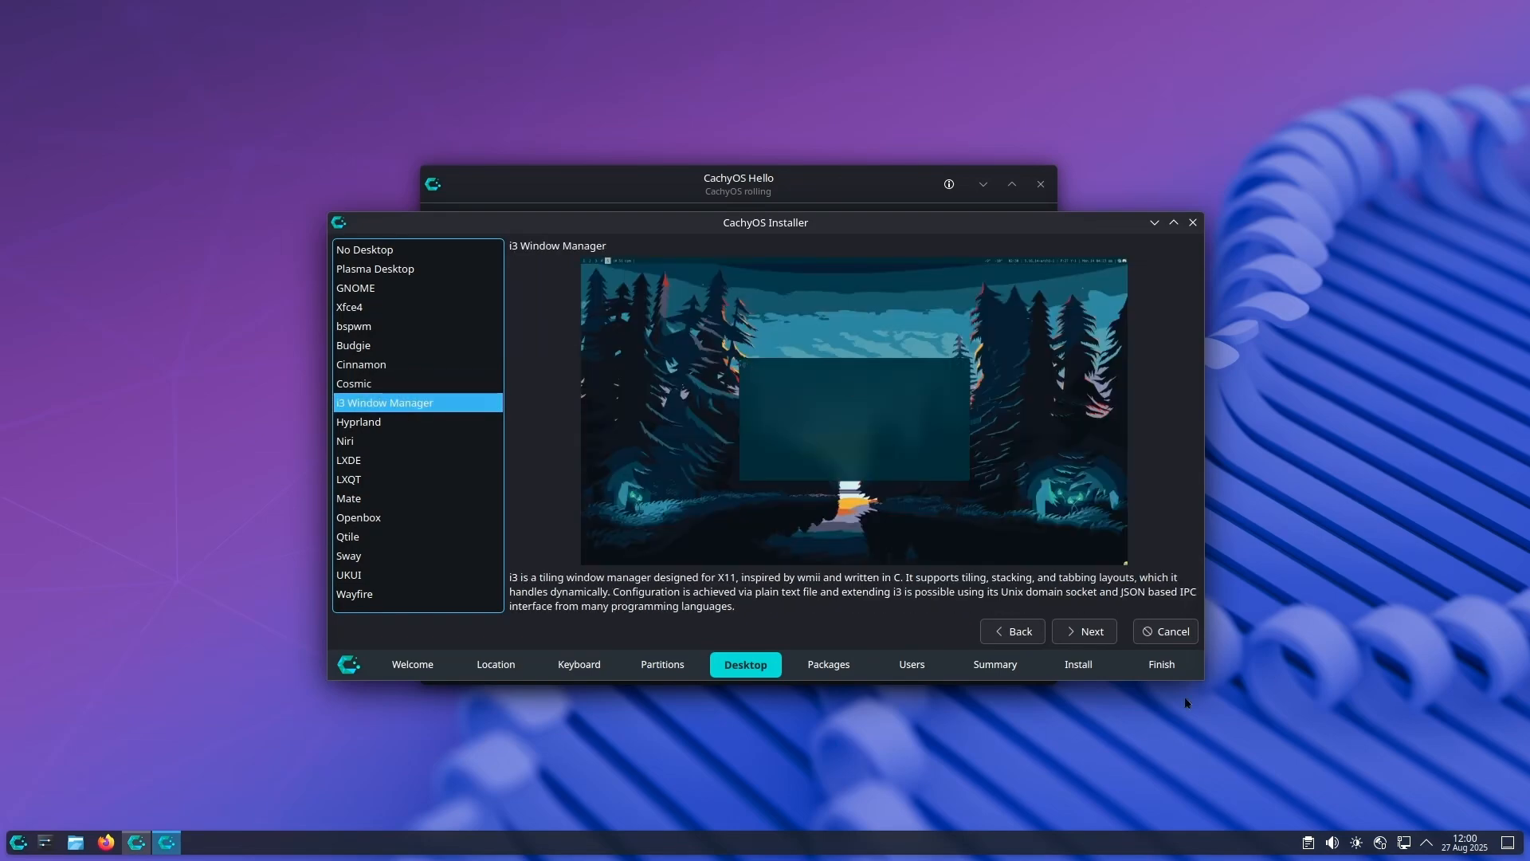
# Step: Enlarge and reposition the installer window so it fills most of the screen
pyautogui.moveTo(1202, 668); pyautogui.dragTo(1523, 854)
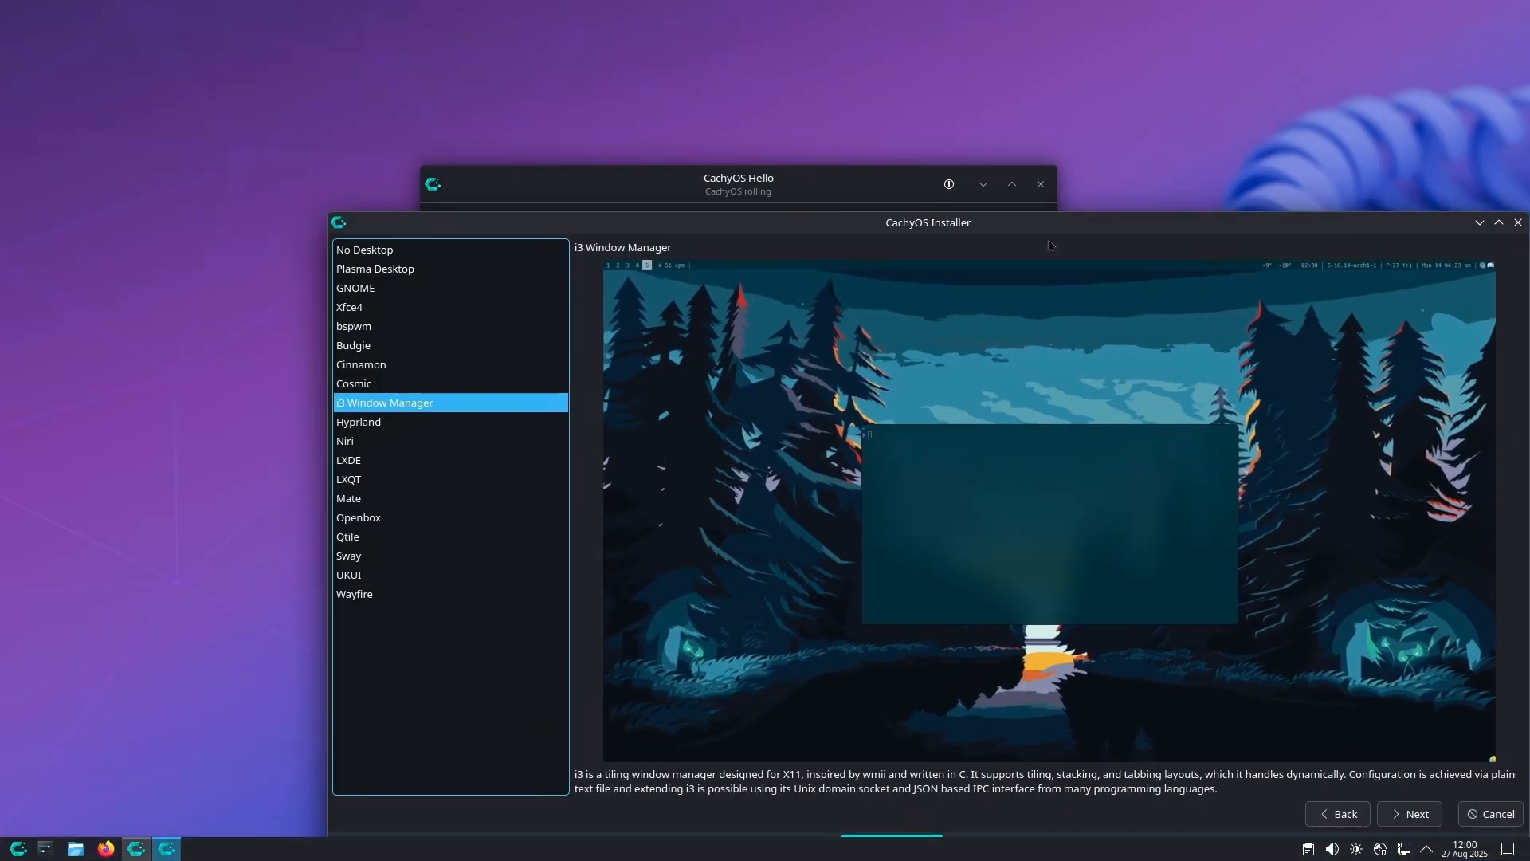
pyautogui.moveTo(681, 226); pyautogui.dragTo(383, 37)
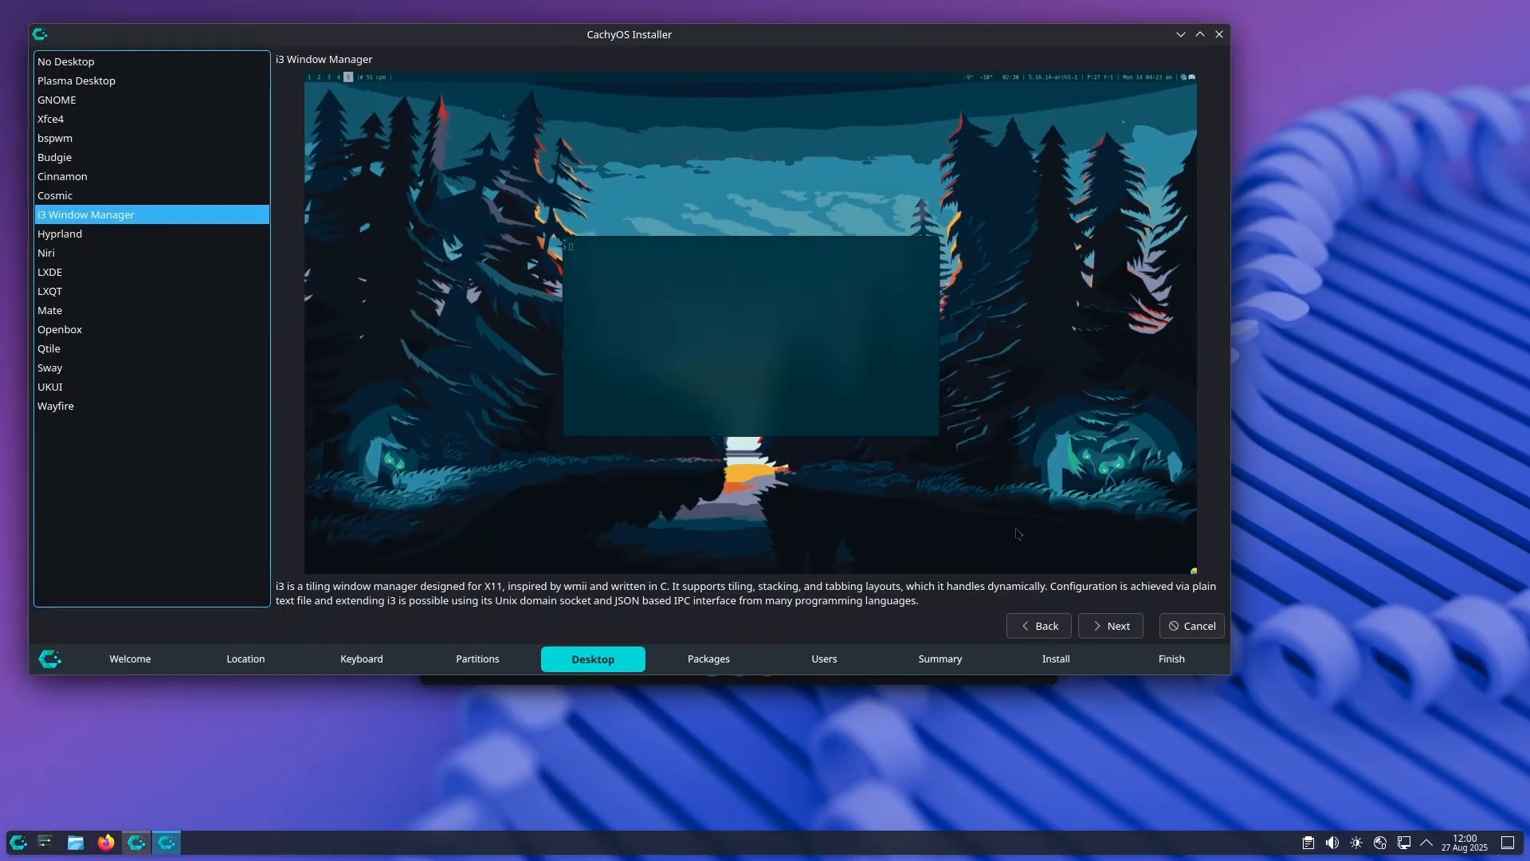
pyautogui.moveTo(1230, 674); pyautogui.dragTo(1463, 793)
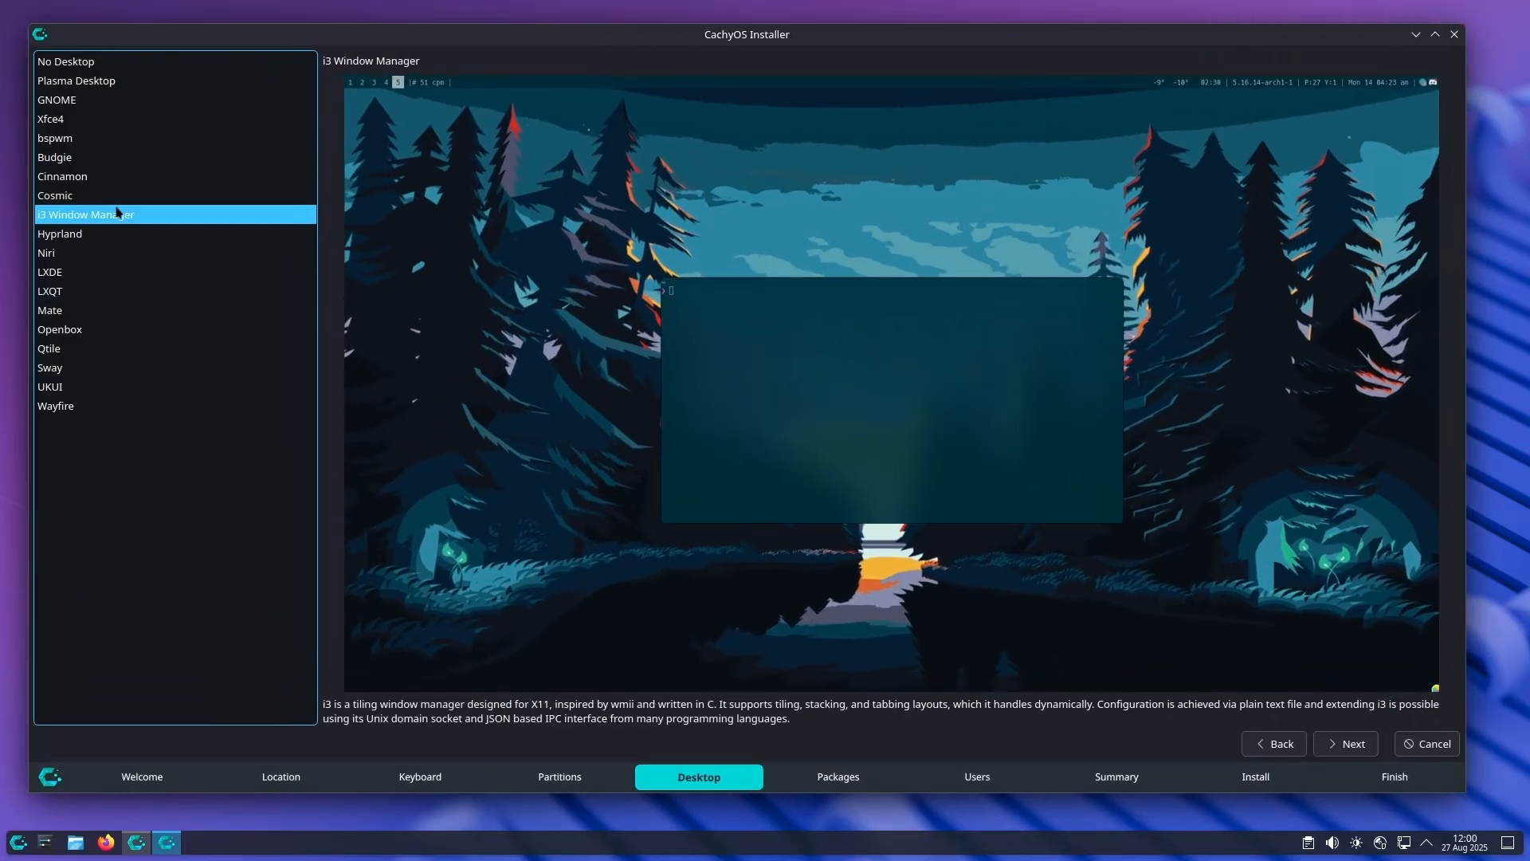
# Step: Preview the Hyprland, Niri, LXDE, Openbox, Qtile, Sway, Wayfire and UKUI desktop options
pyautogui.click(103, 236)
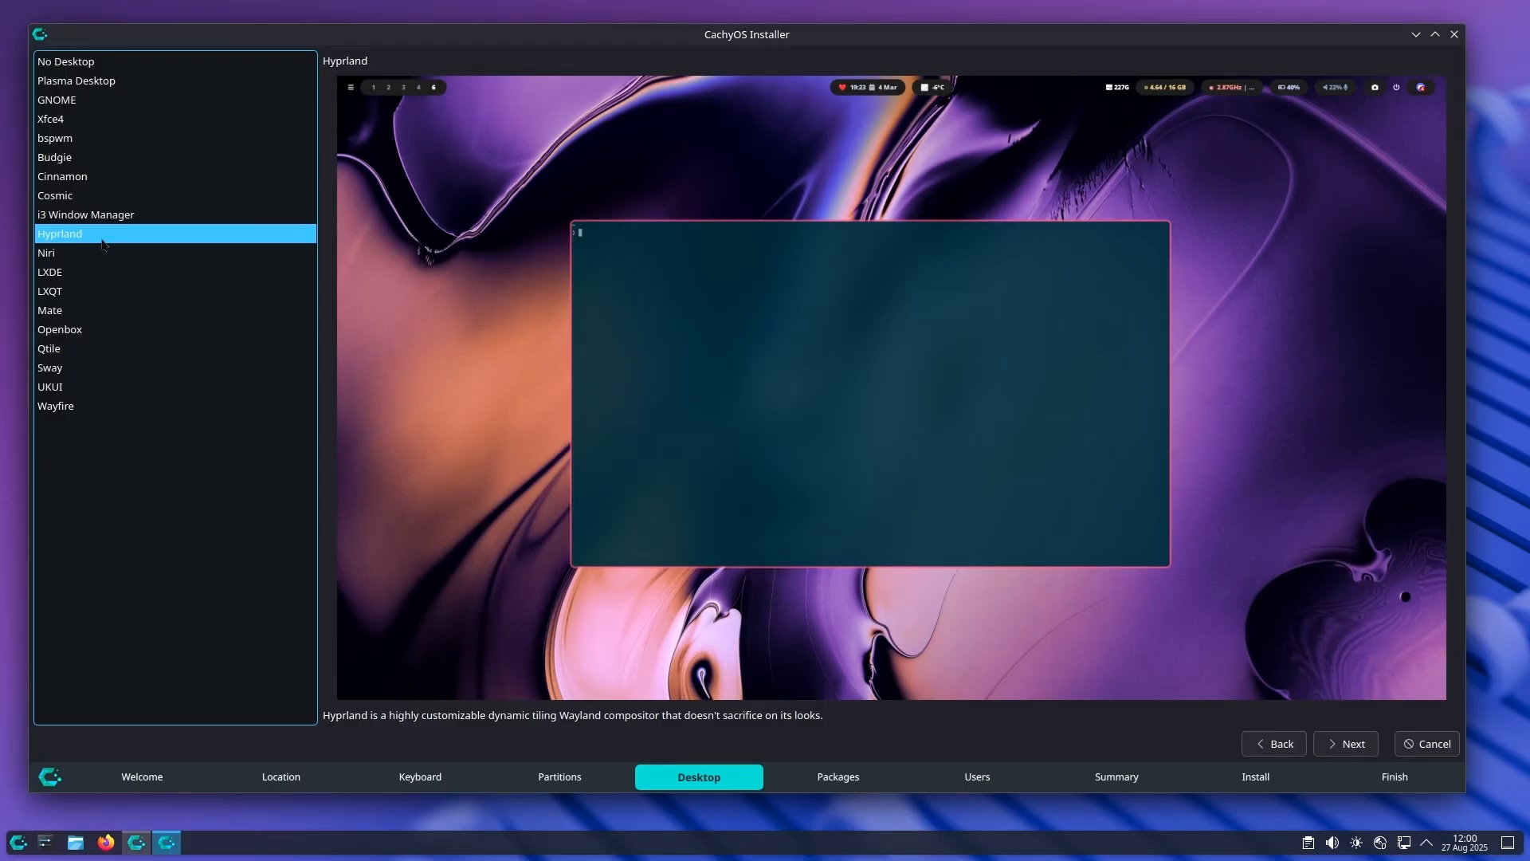
pyautogui.click(100, 253)
pyautogui.click(95, 279)
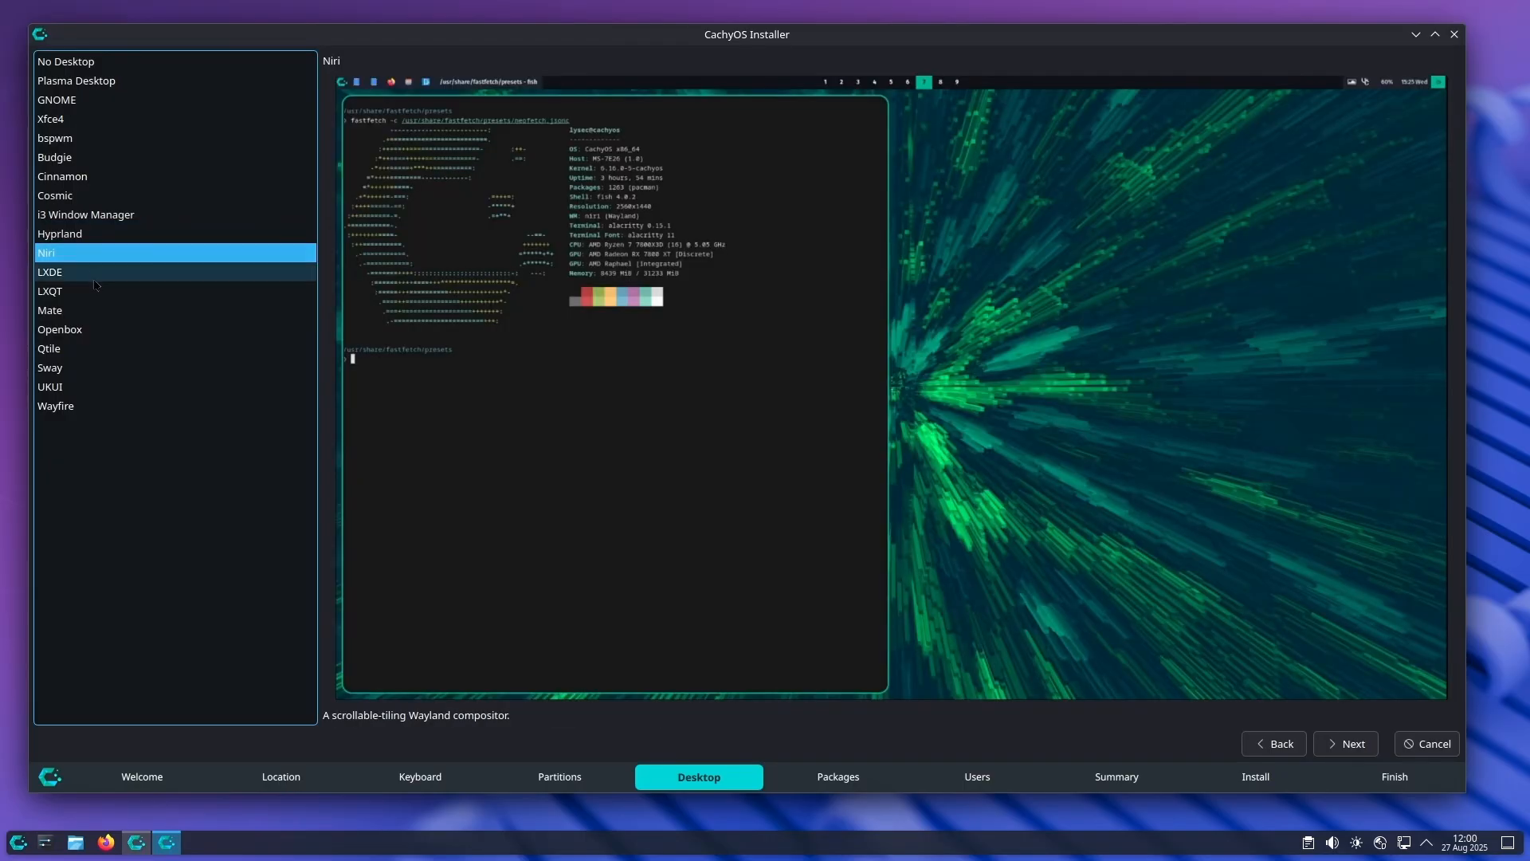
pyautogui.click(103, 329)
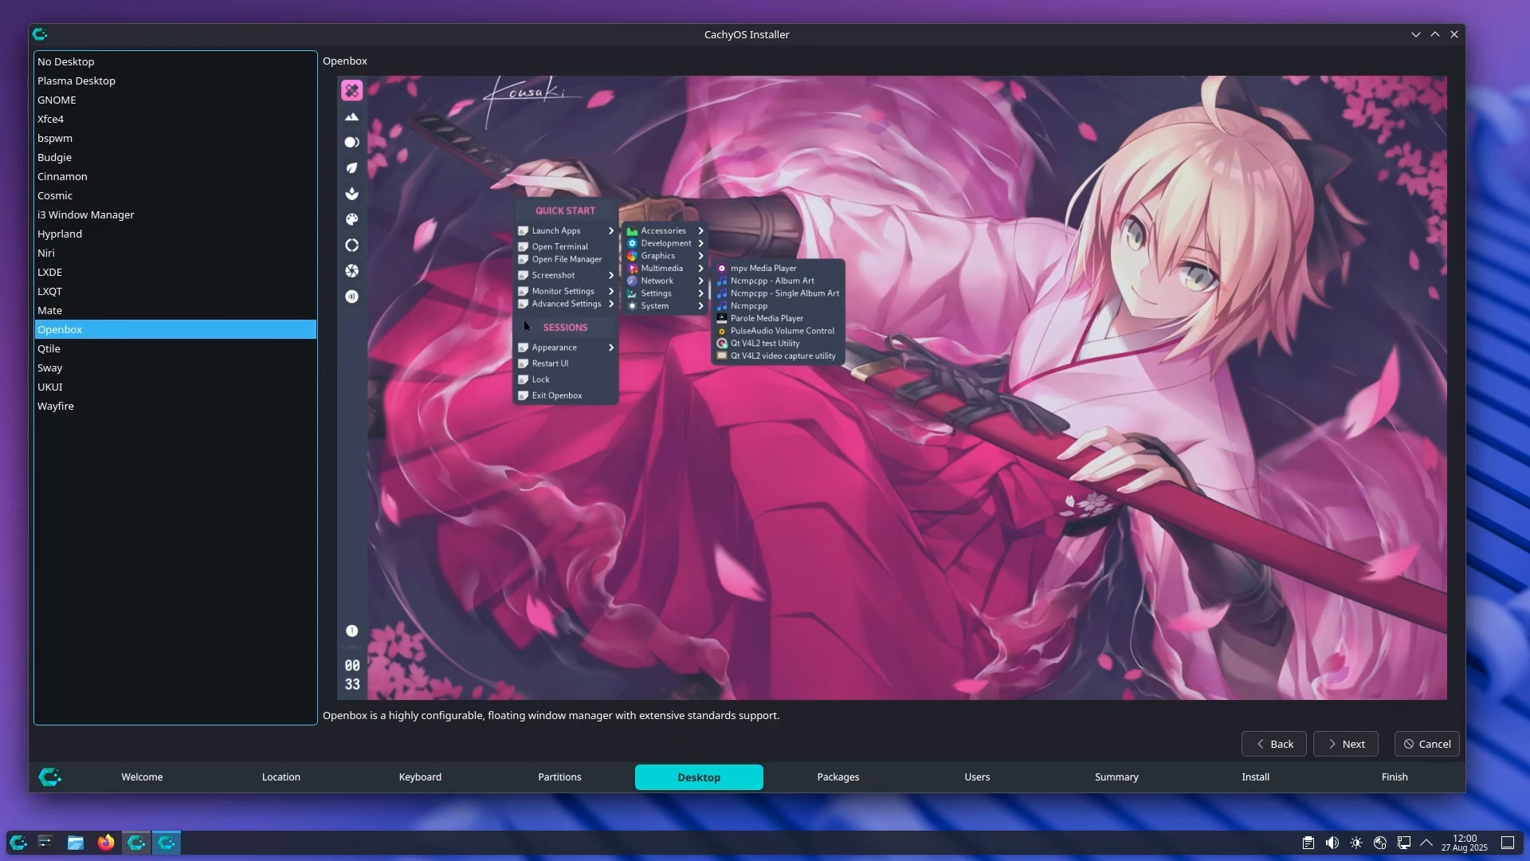
pyautogui.click(237, 350)
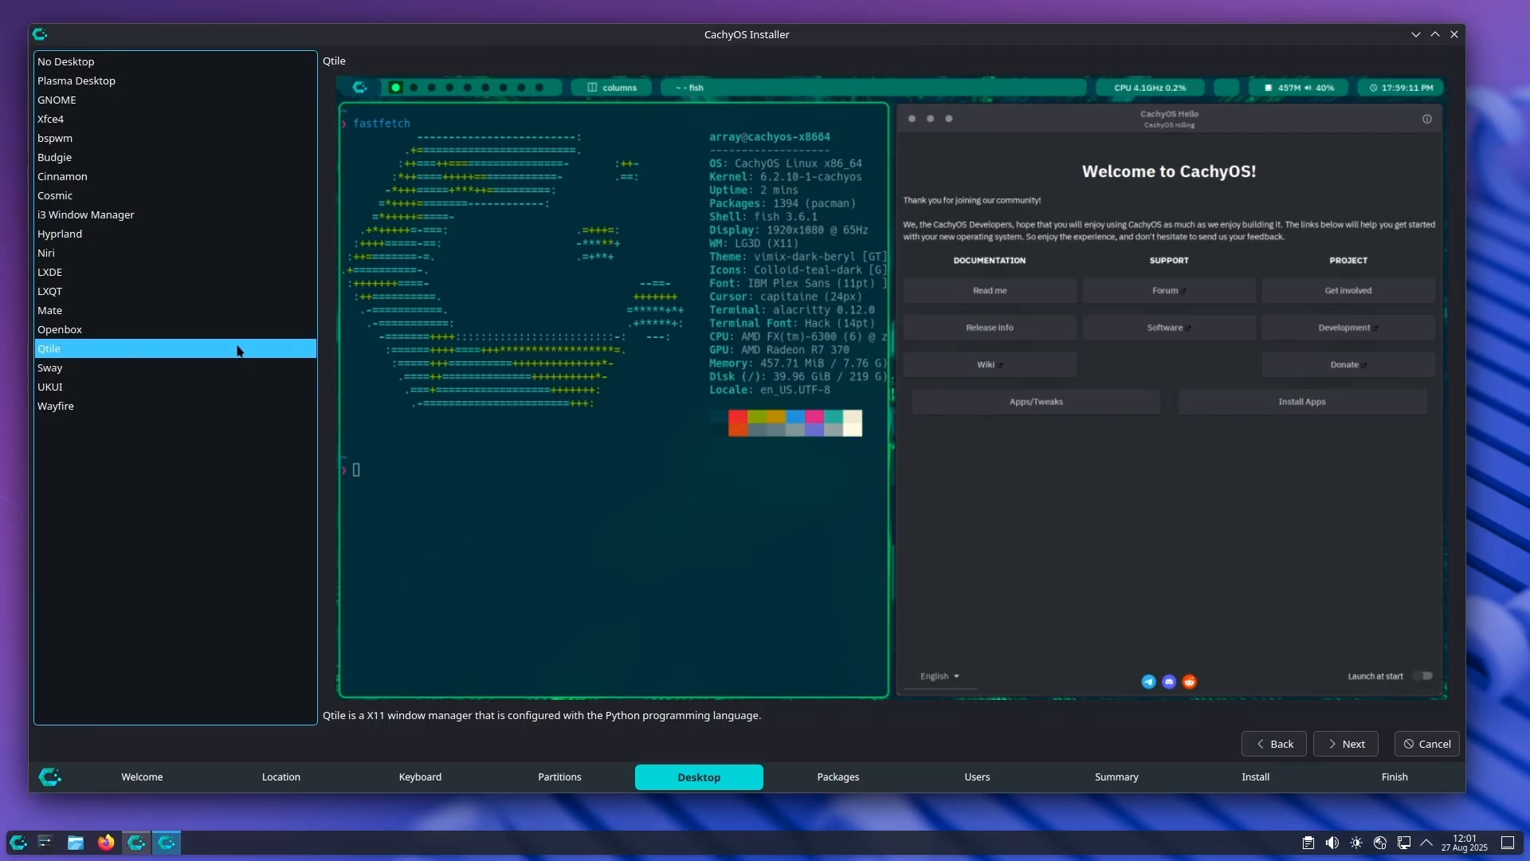
pyautogui.click(188, 368)
pyautogui.click(188, 403)
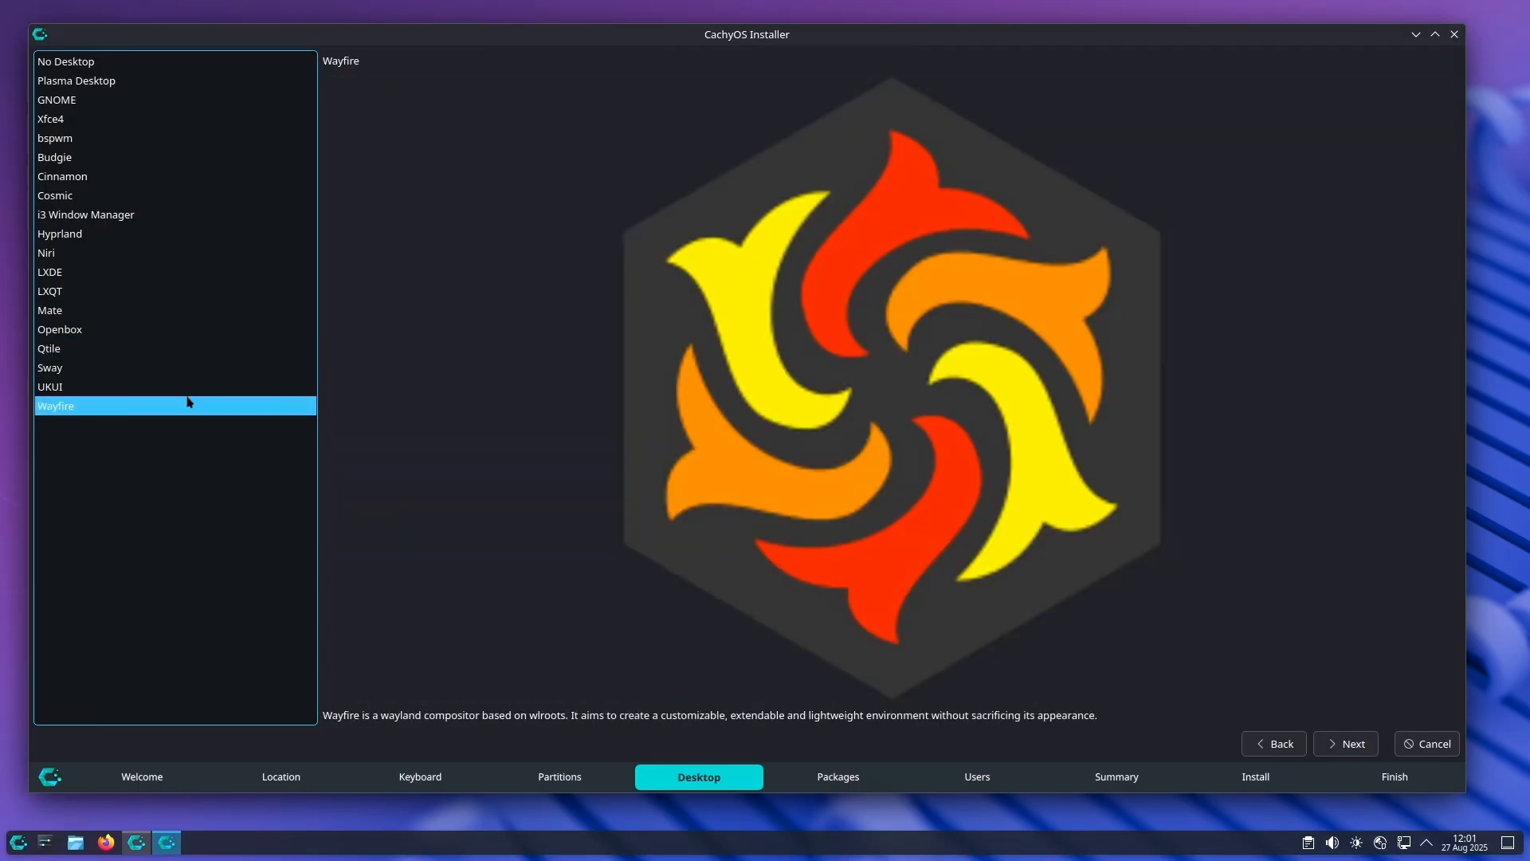
pyautogui.click(184, 388)
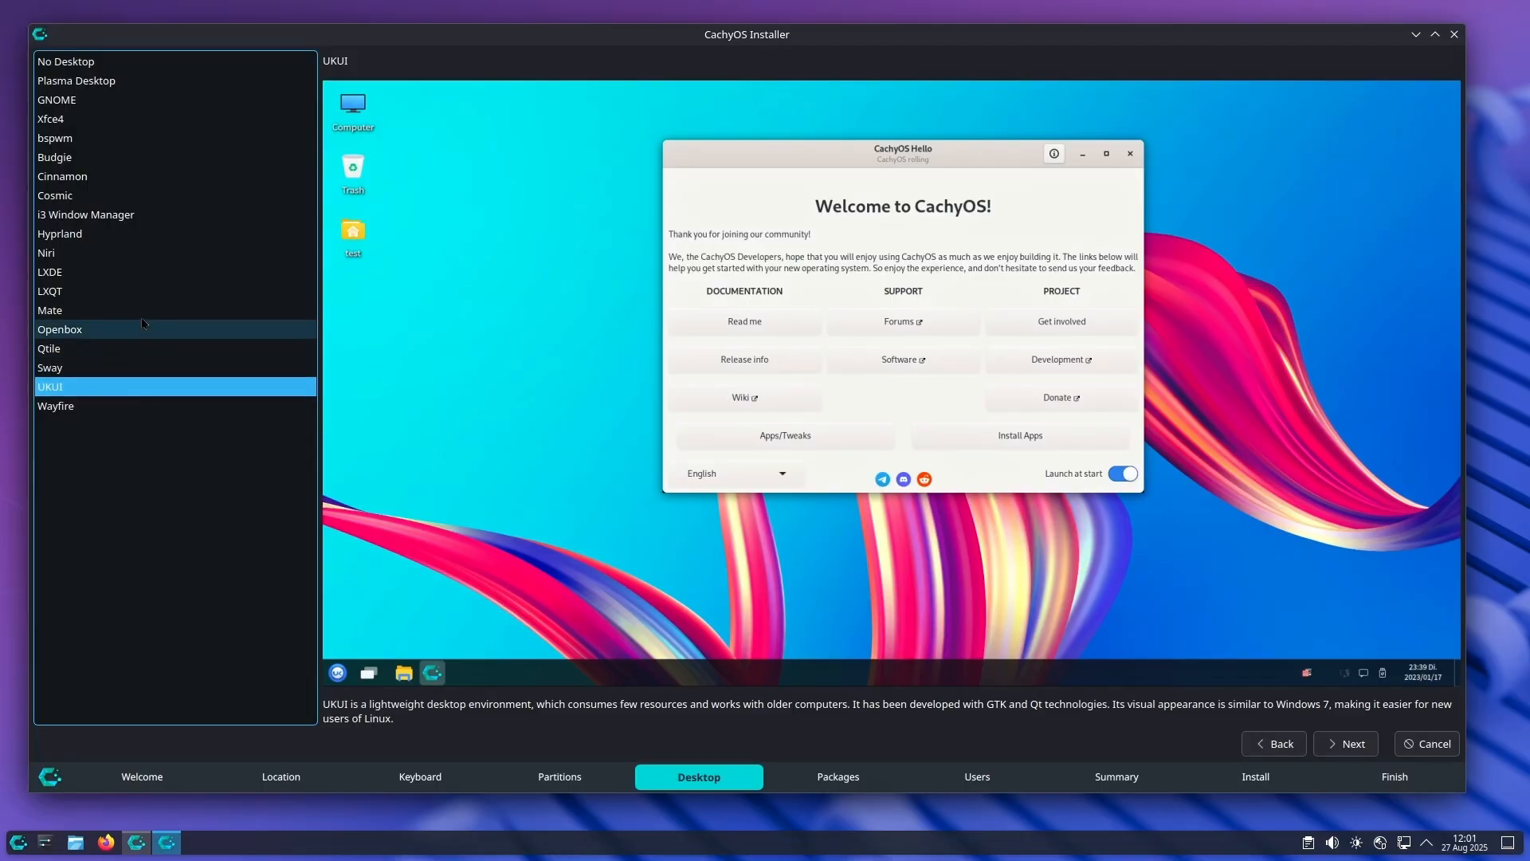
# Step: Look at Niri once more, select Hyprland as the desktop and proceed to the additional packages
pyautogui.click(155, 252)
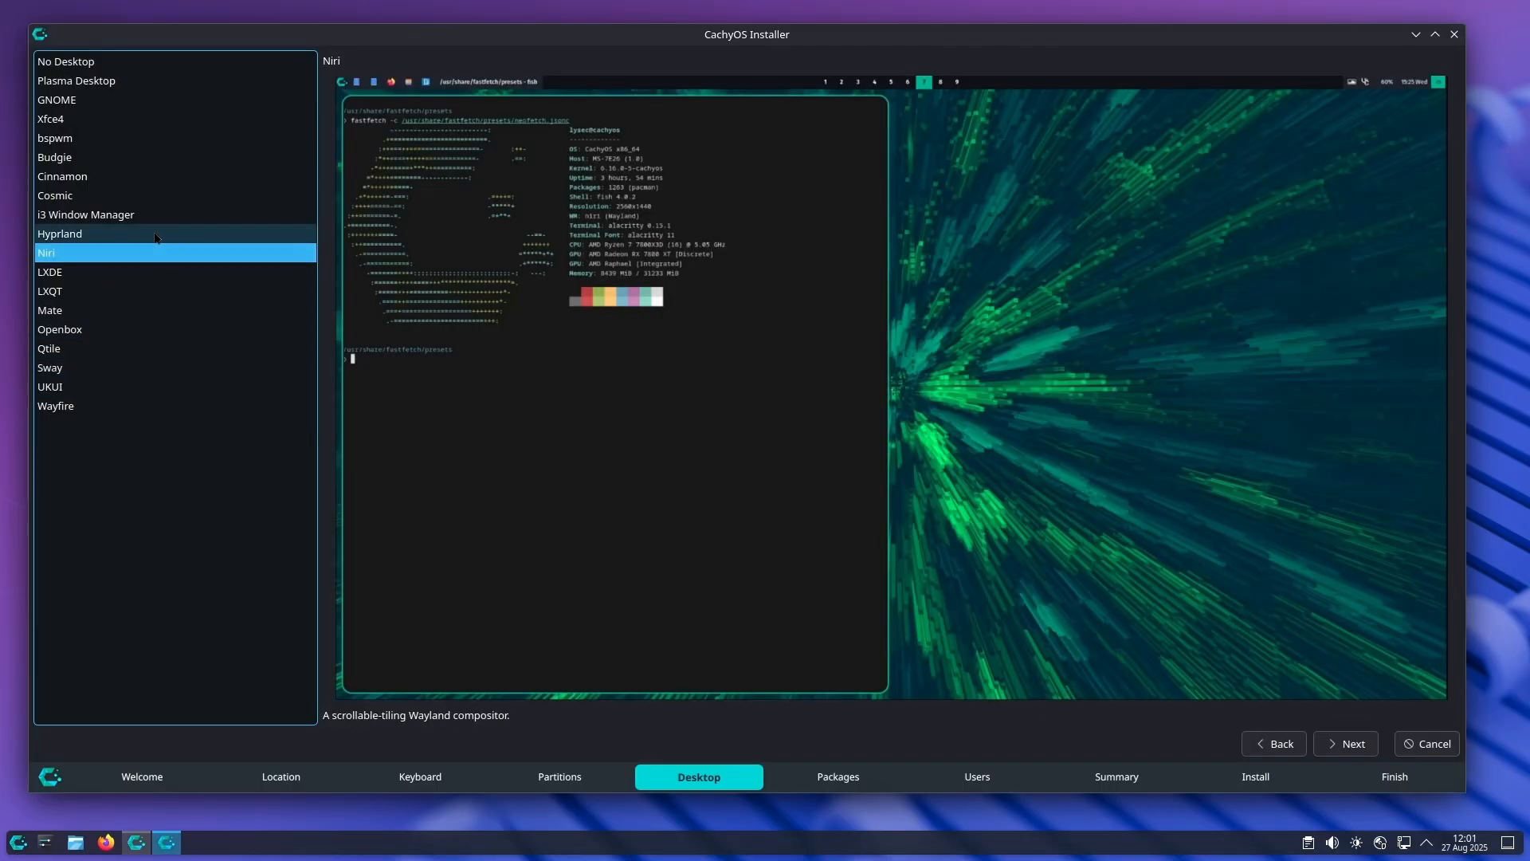
pyautogui.click(152, 237)
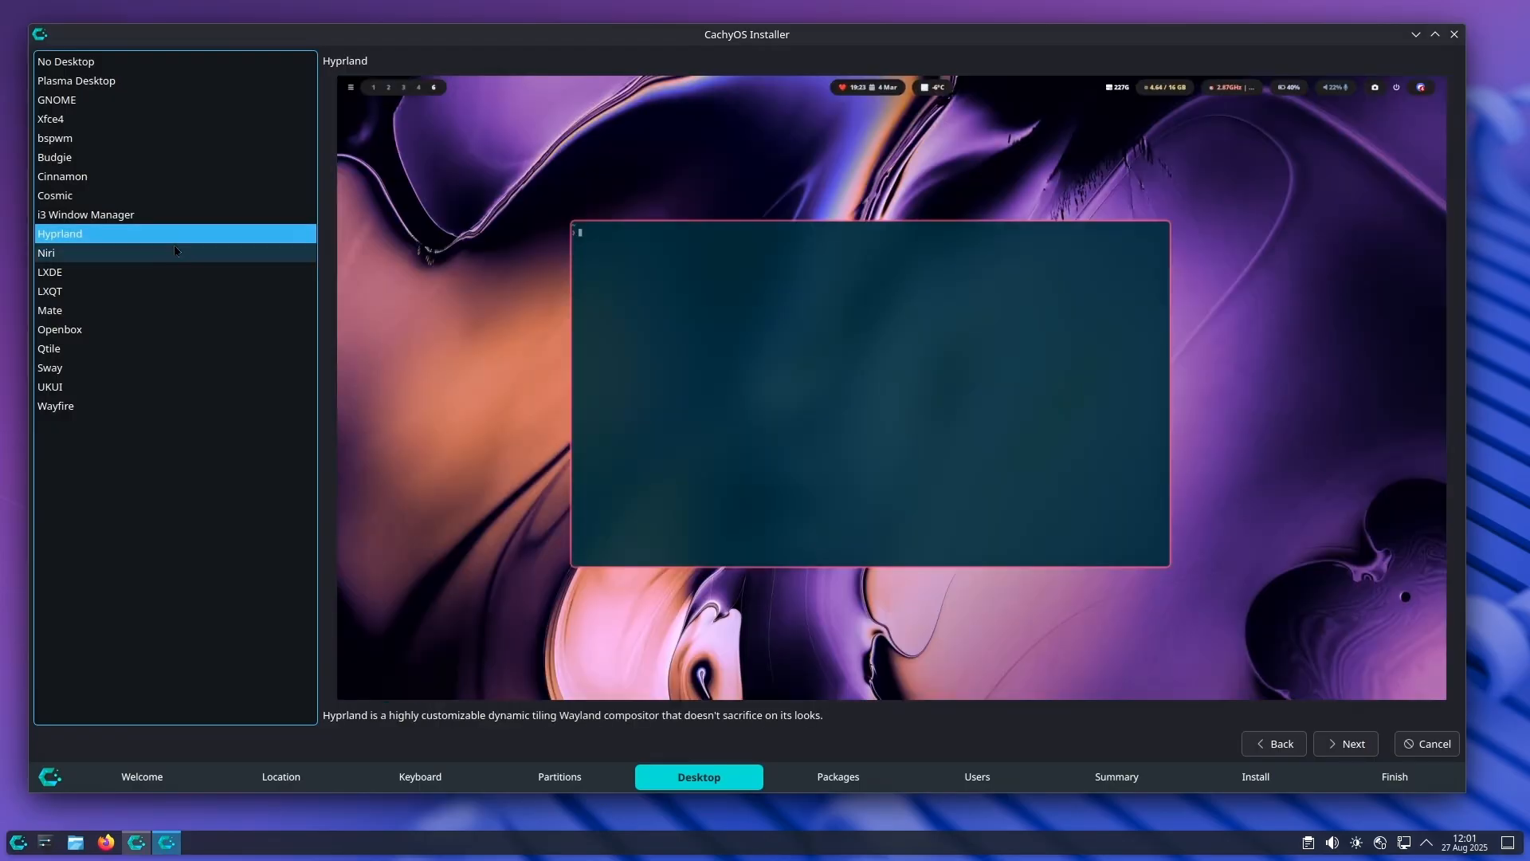
pyautogui.click(1346, 743)
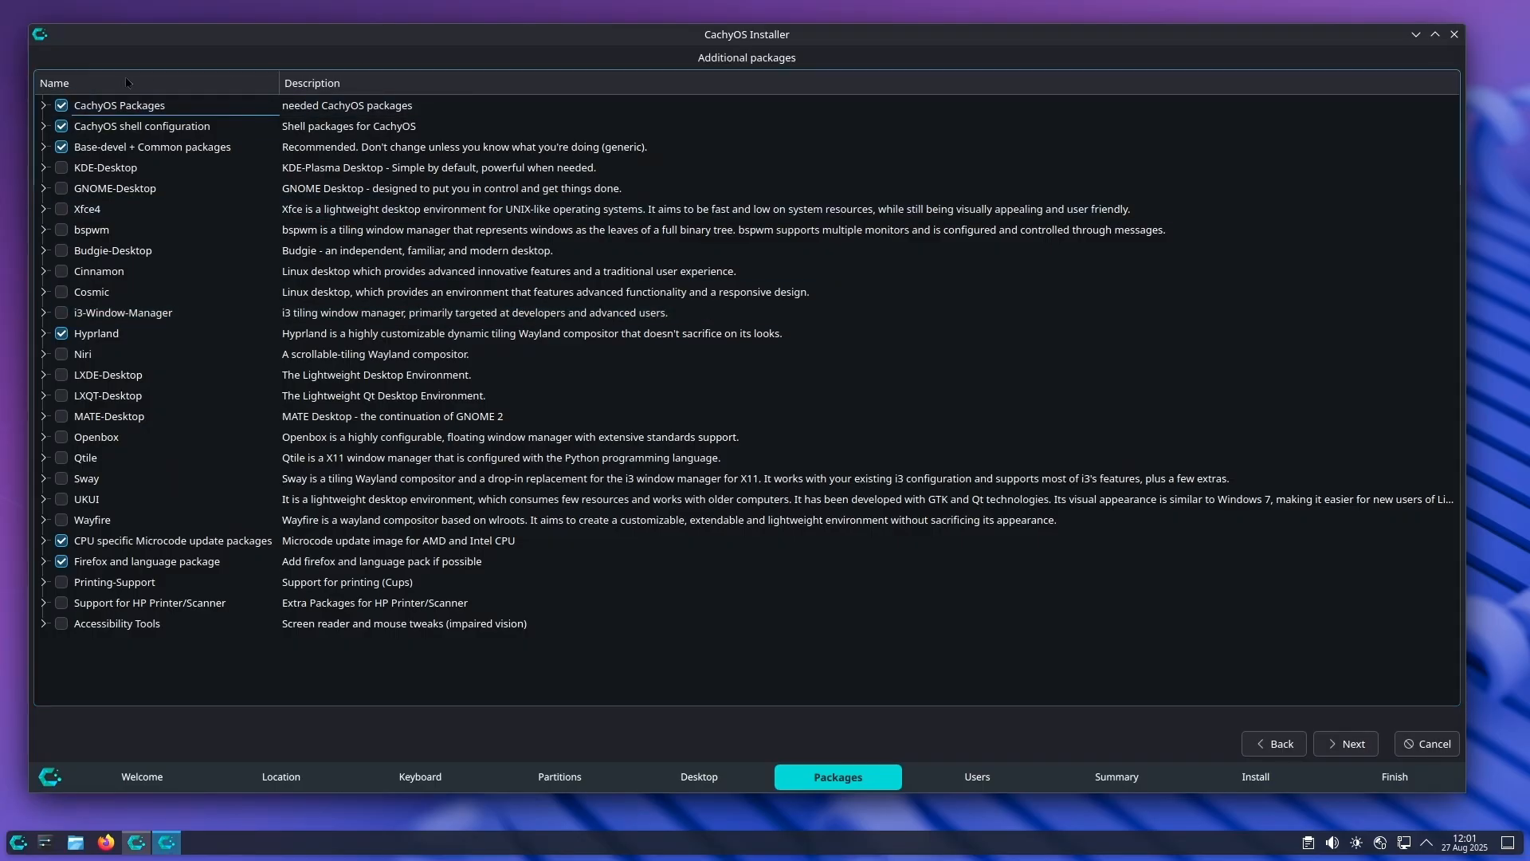
# Step: Examine the contents of the CachyOS Packages, CachyOS shell configuration and Base-devel + Common packages groups
pyautogui.click(44, 106)
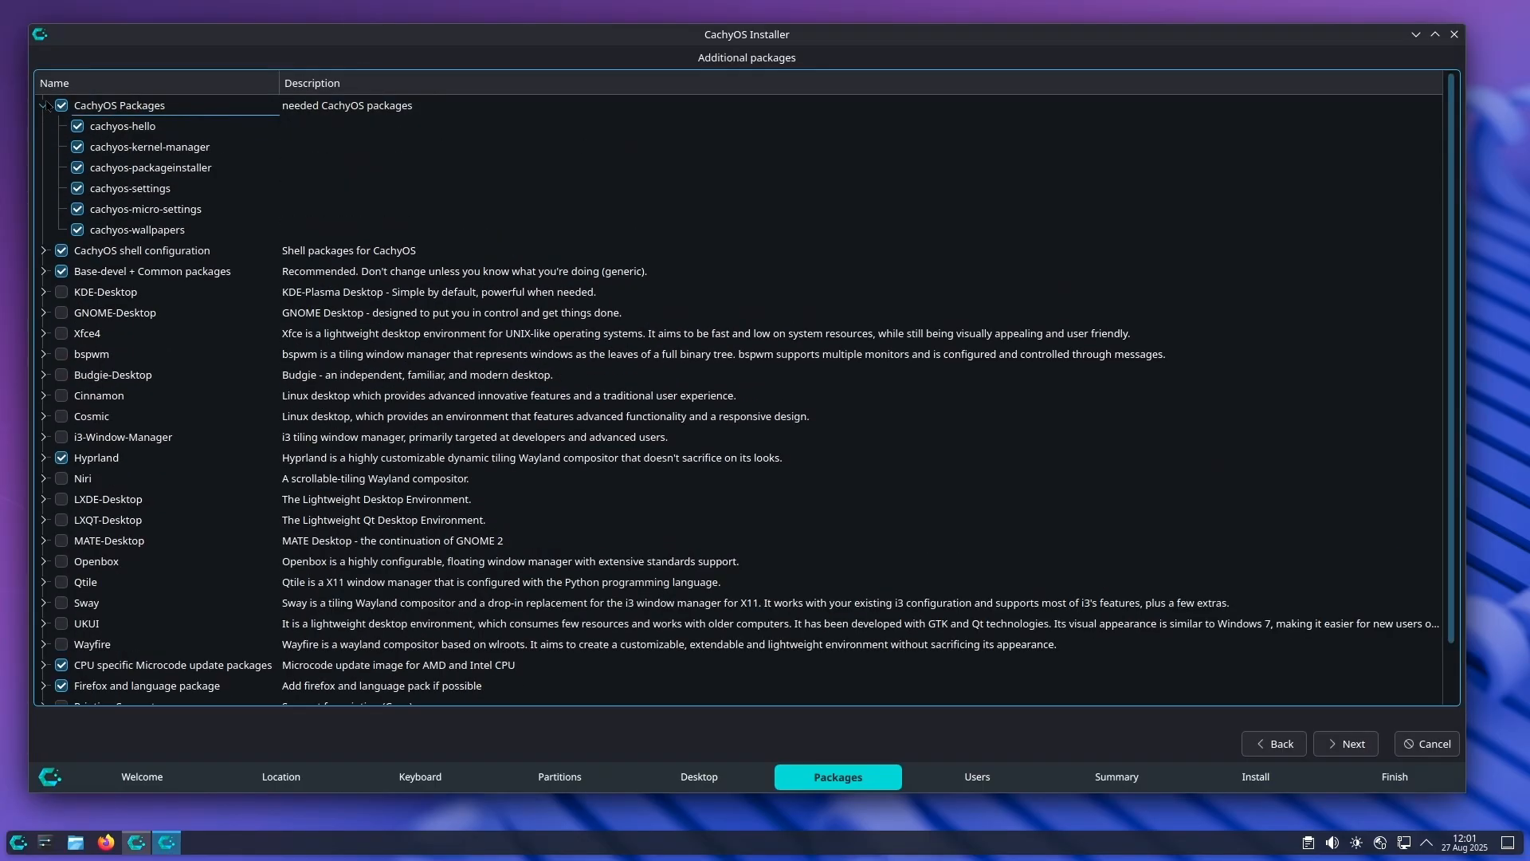
pyautogui.click(44, 106)
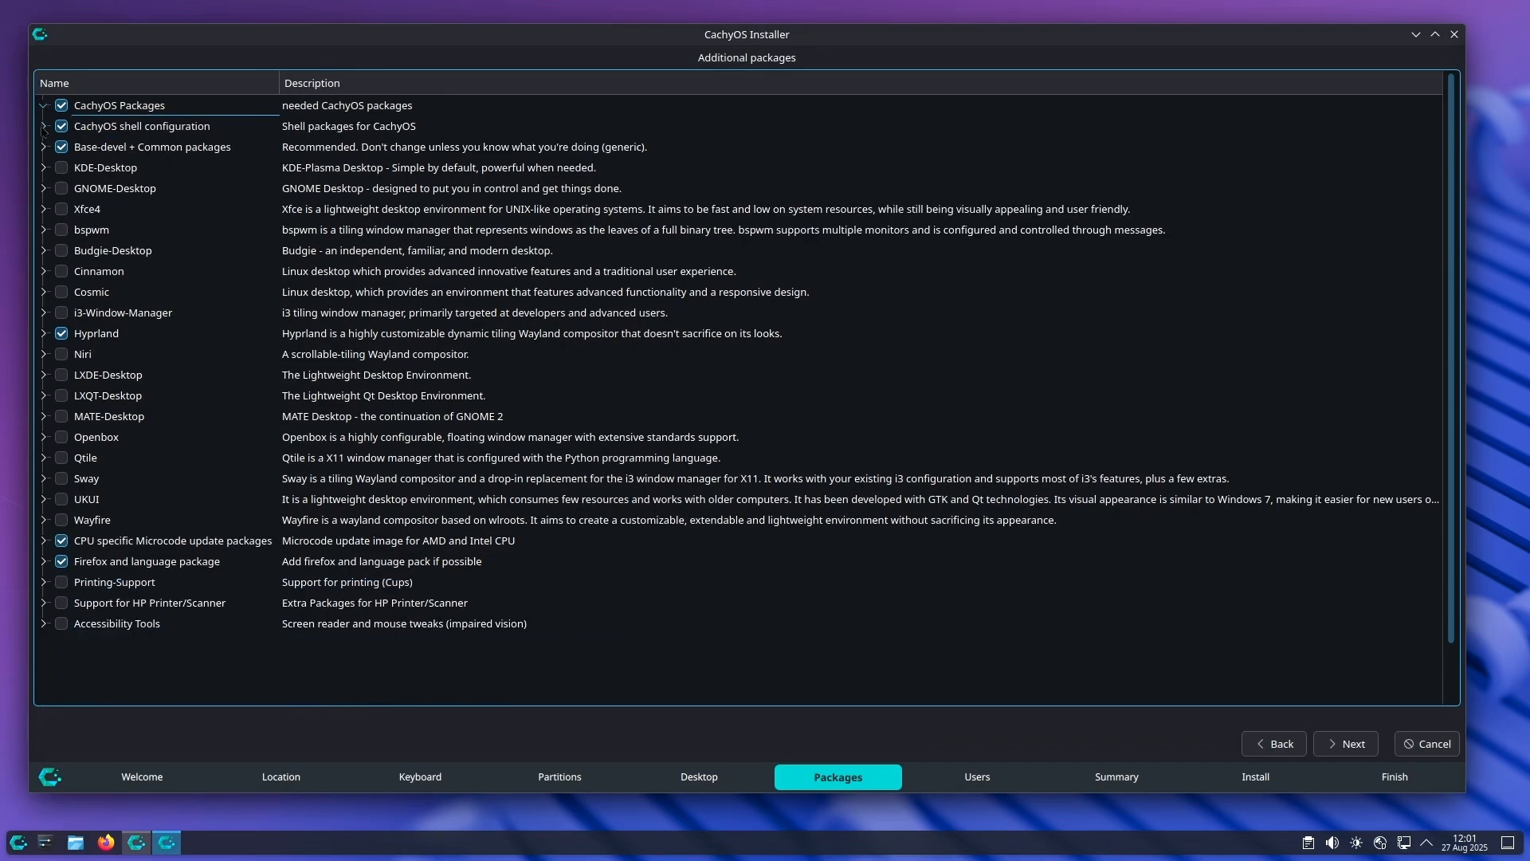
pyautogui.click(44, 126)
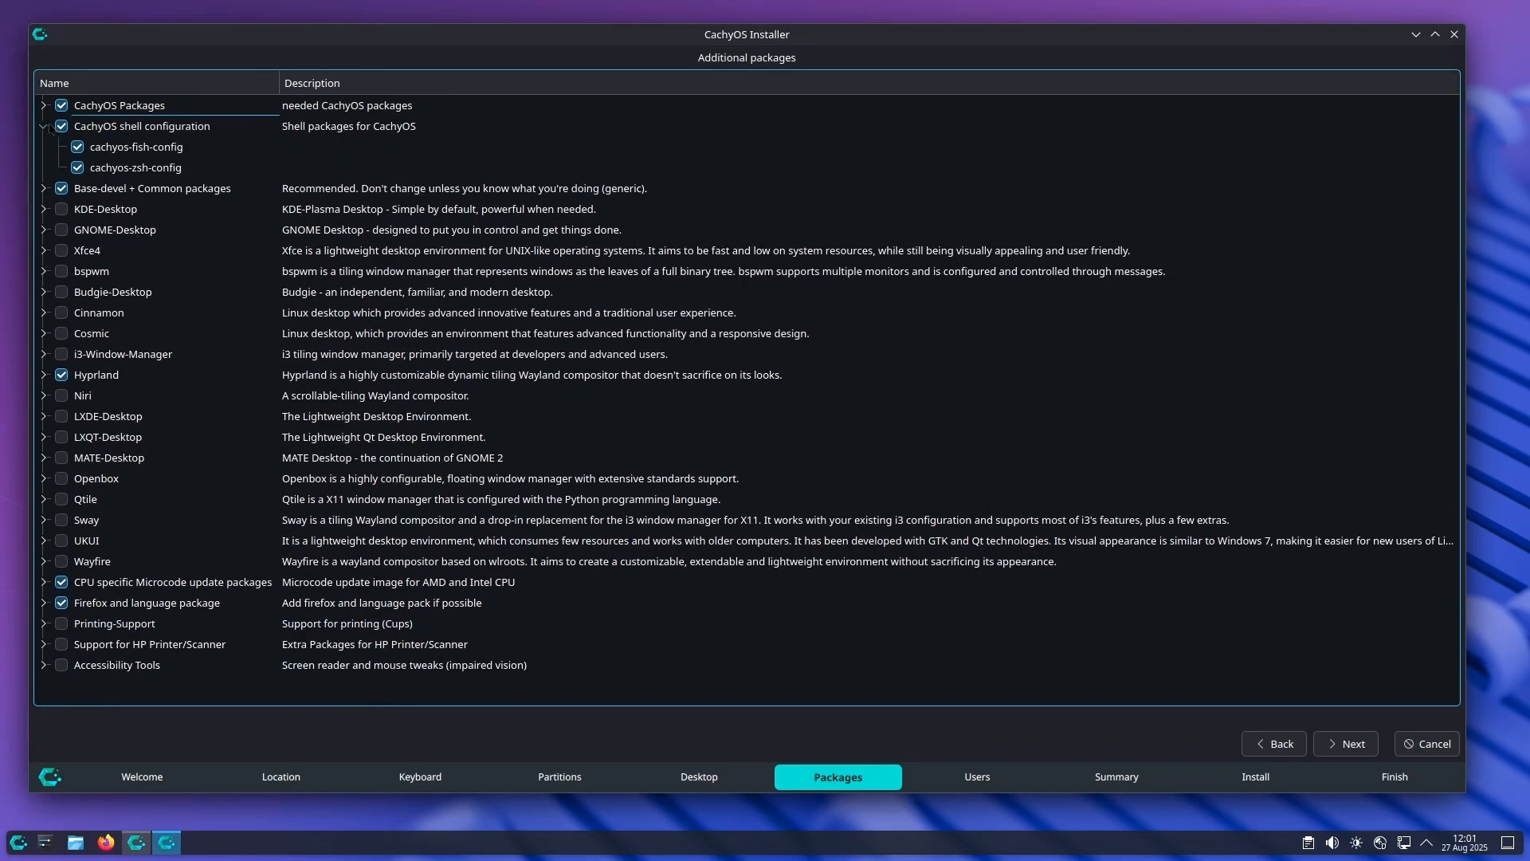
pyautogui.click(43, 126)
pyautogui.click(44, 147)
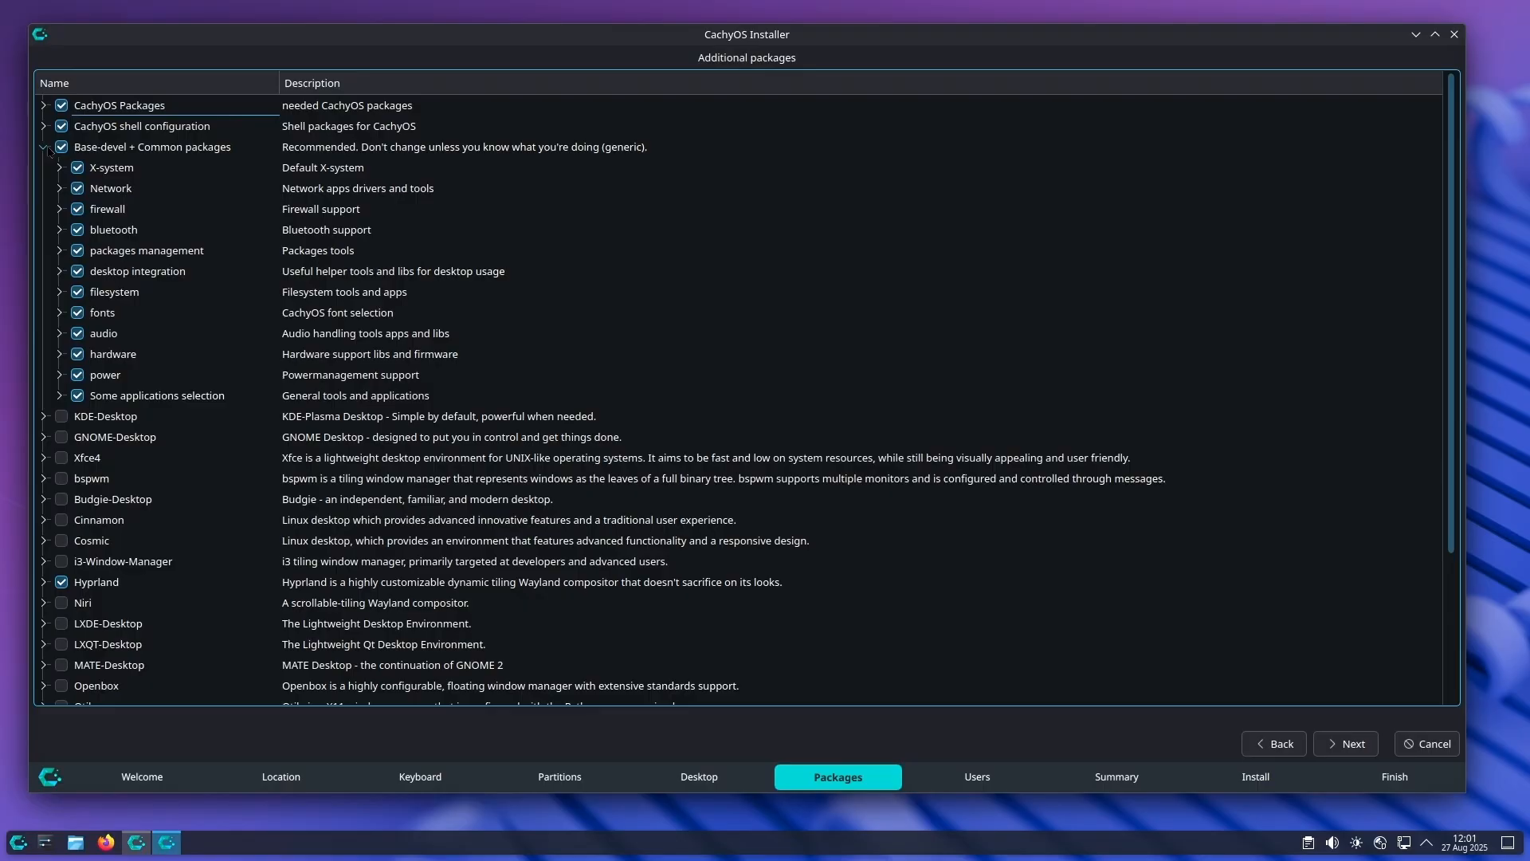
pyautogui.click(45, 147)
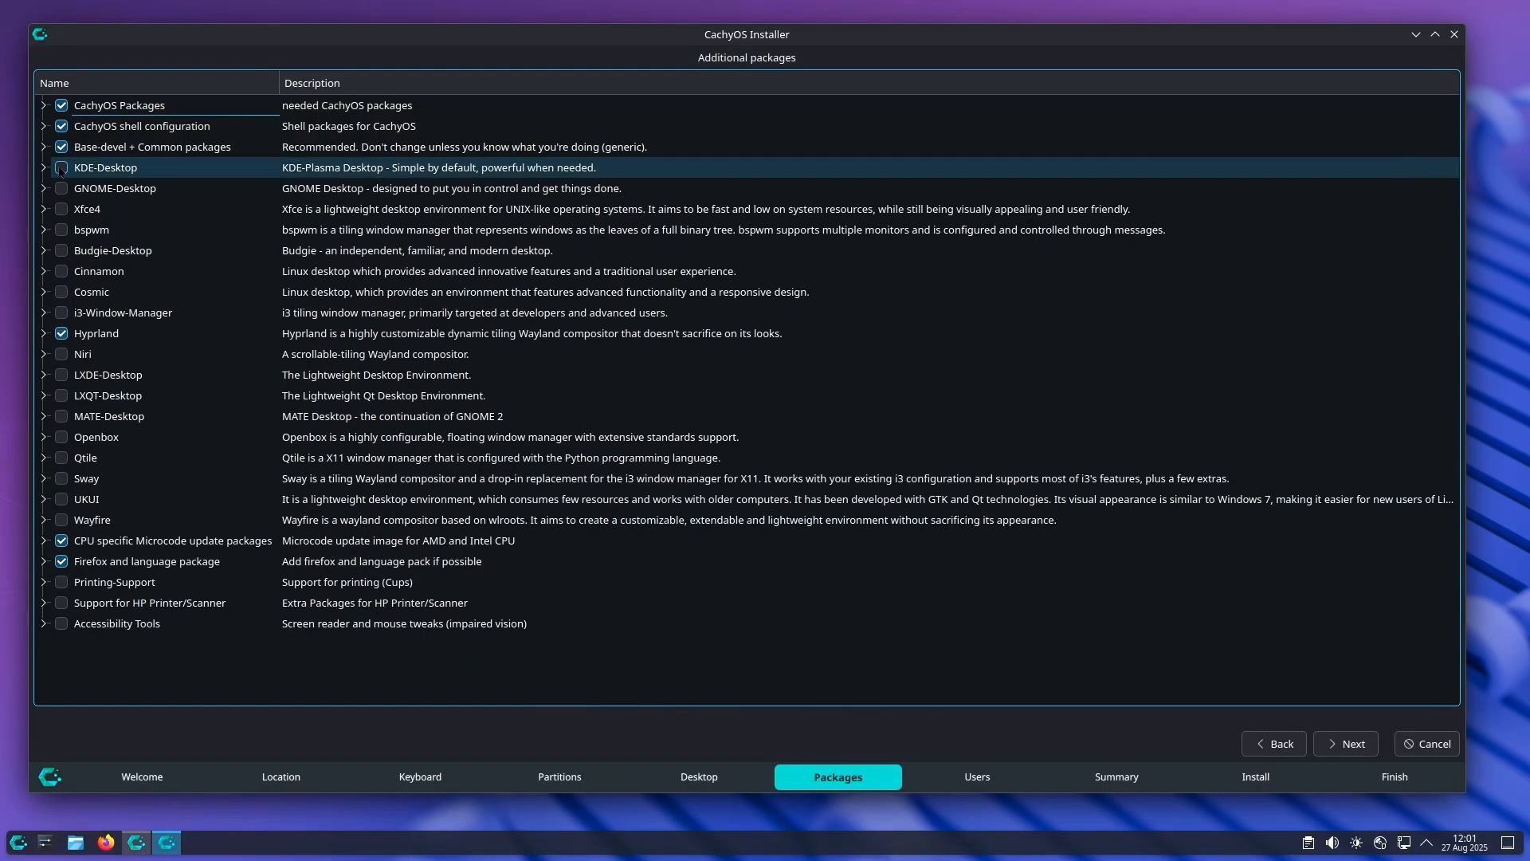
# Step: Review the Hyprland, CPU microcode and Firefox package groups, keep the default package selection and proceed to the user setup
pyautogui.click(44, 333)
pyautogui.click(44, 334)
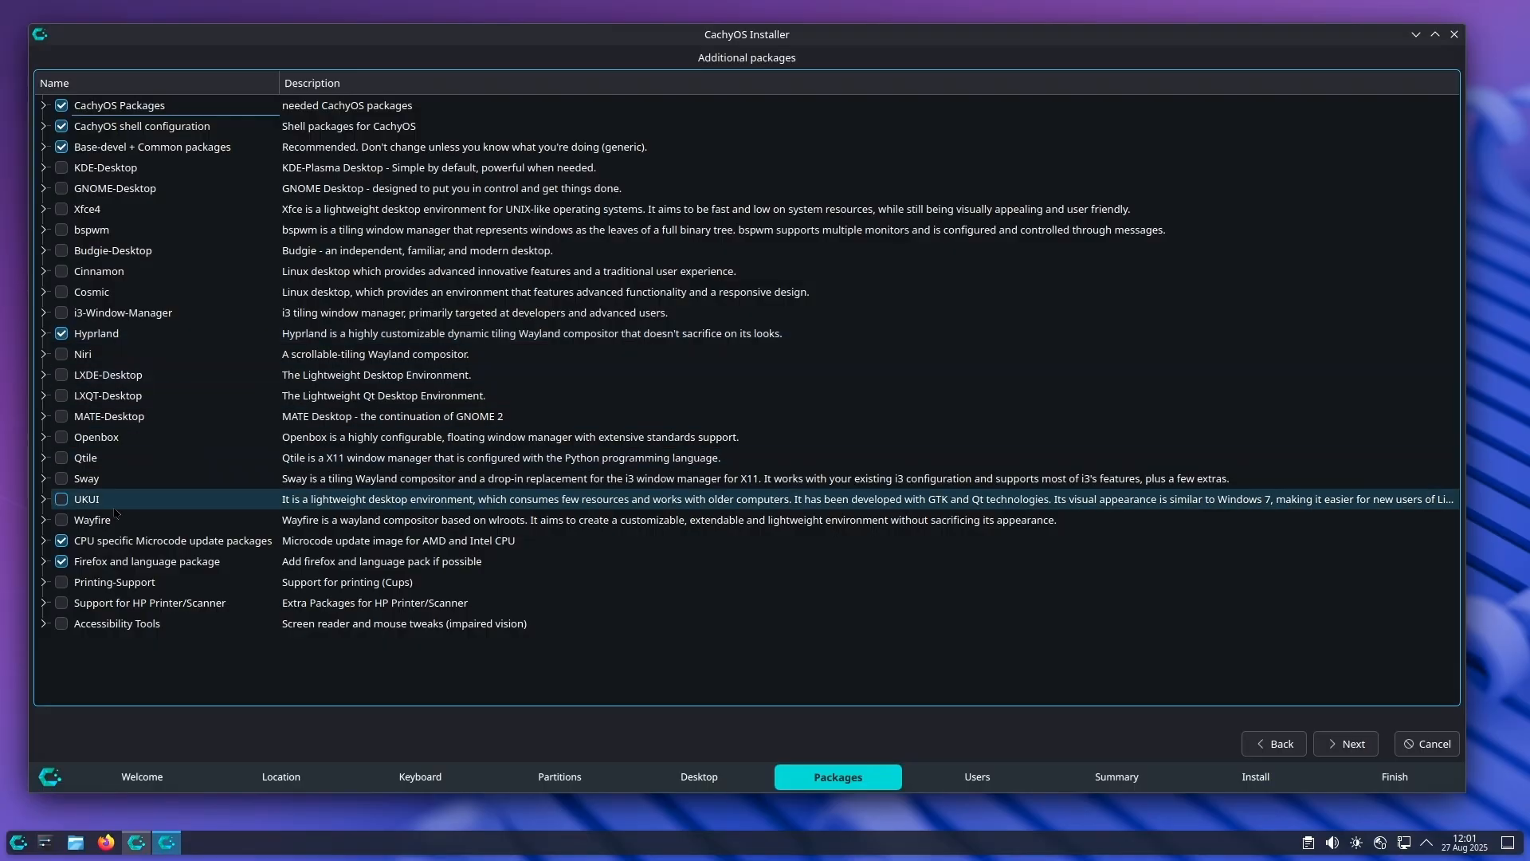
pyautogui.click(44, 544)
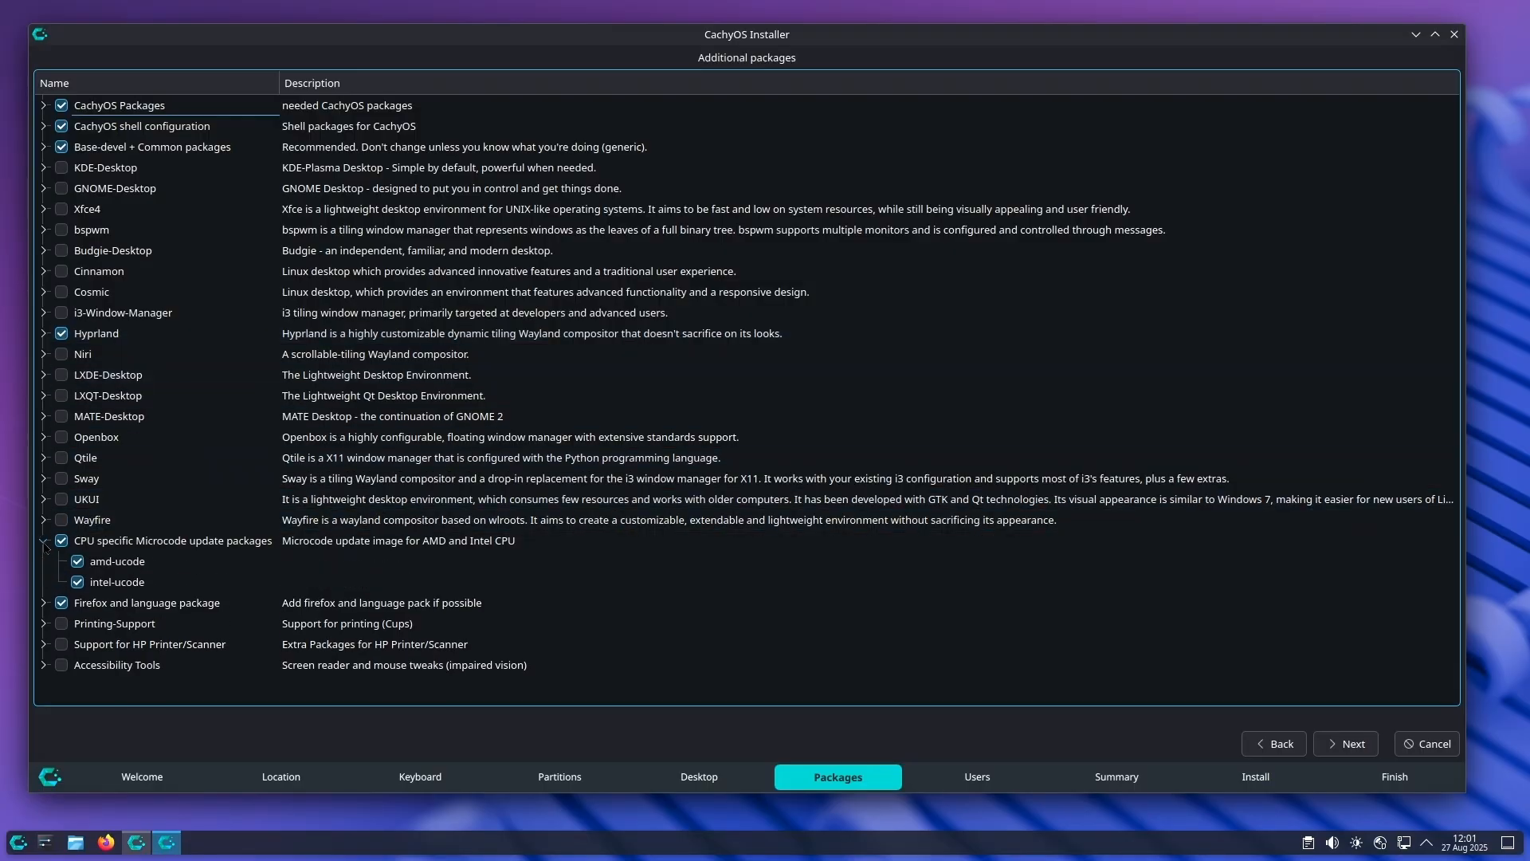
pyautogui.click(45, 543)
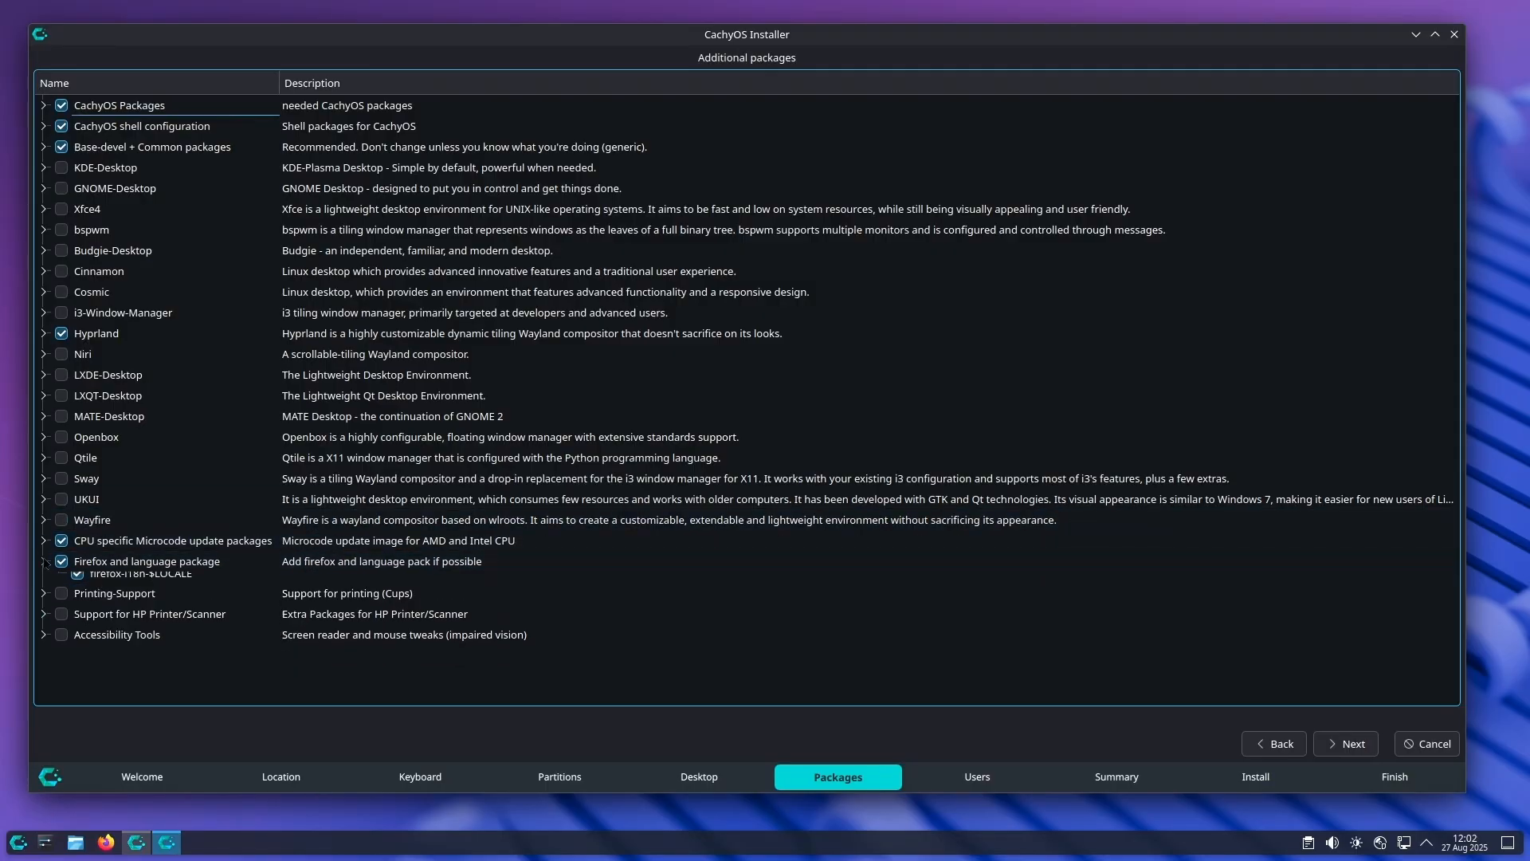
pyautogui.click(44, 561)
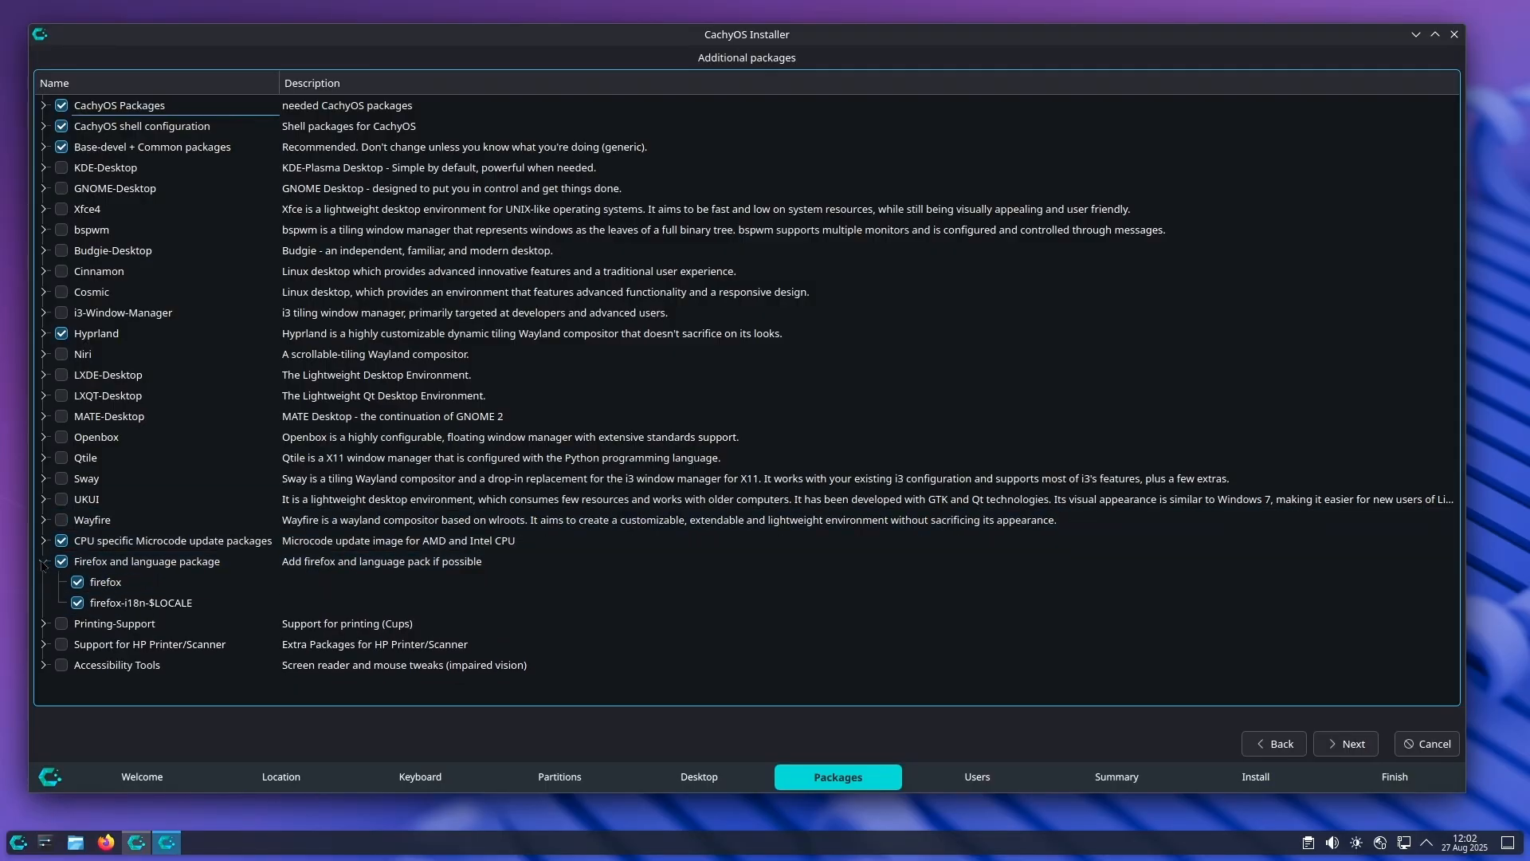
pyautogui.click(44, 561)
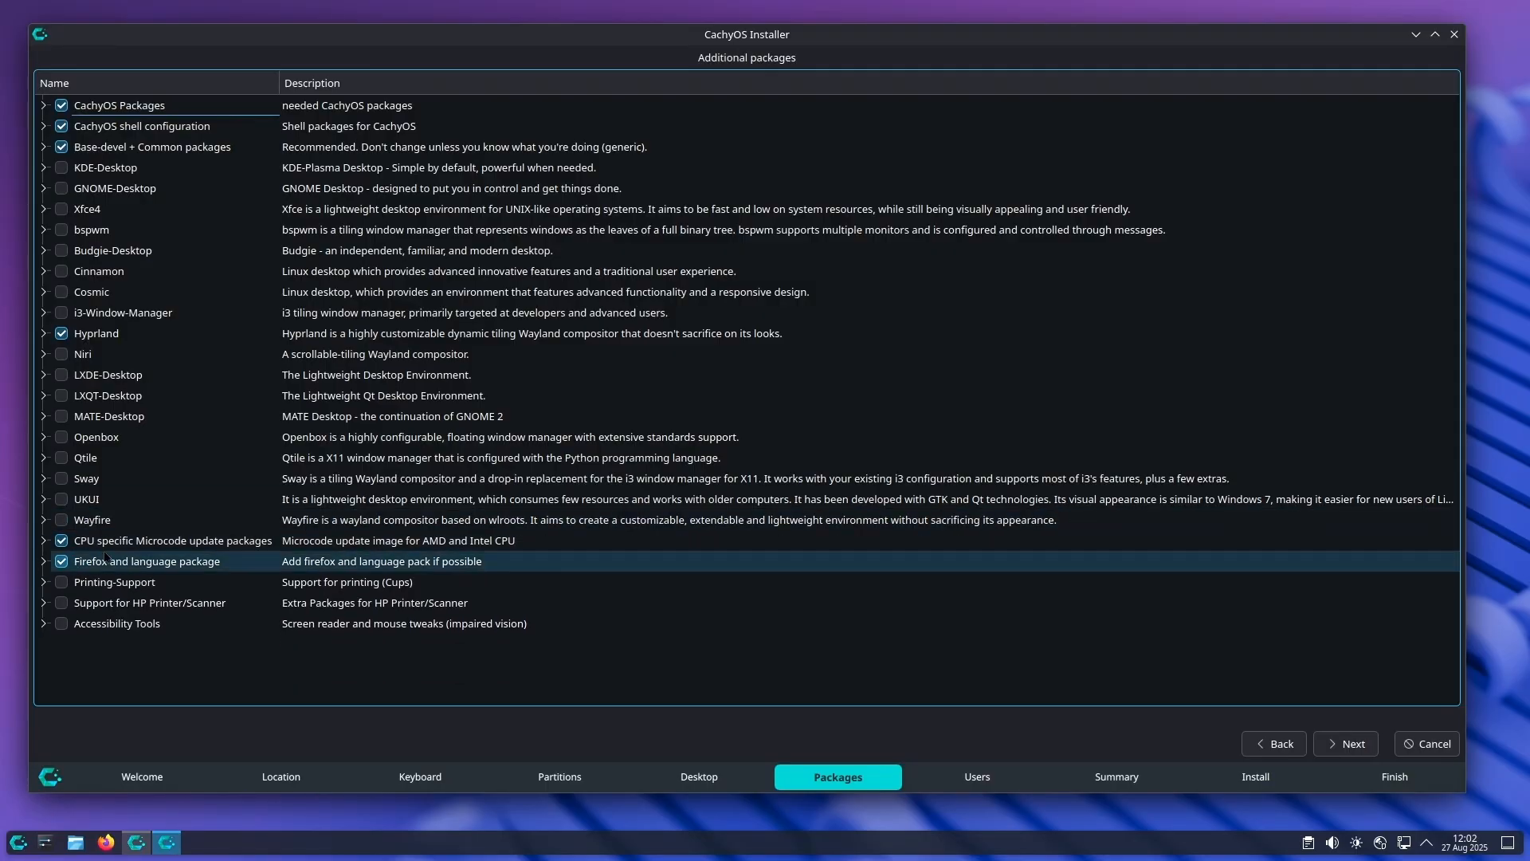
pyautogui.click(1344, 750)
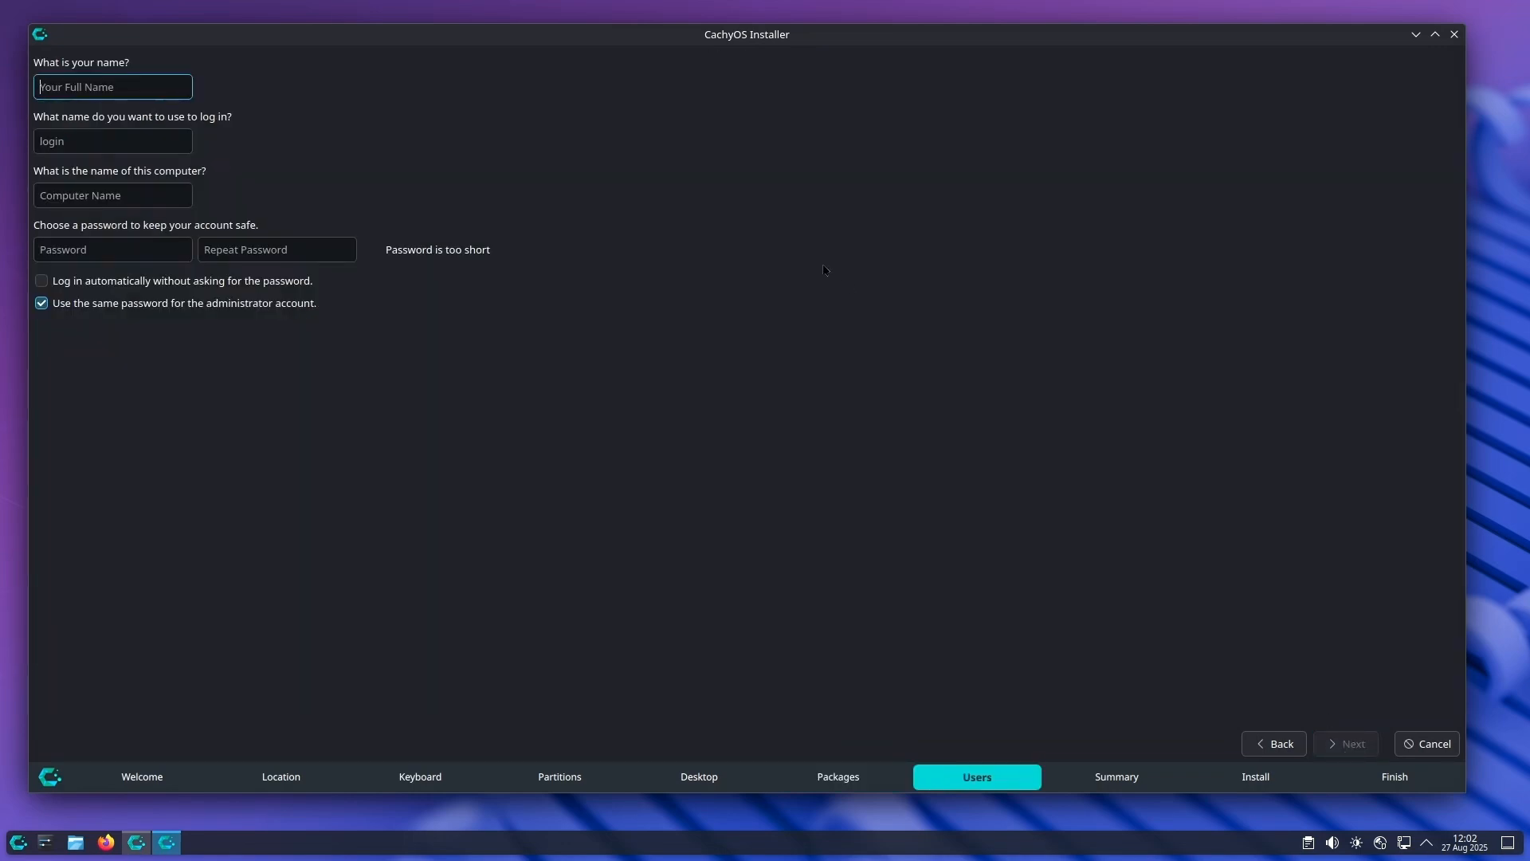
# Step: Fill in the user's full name, set the login name to legino and name the computer asus
pyautogui.write('SinghN')
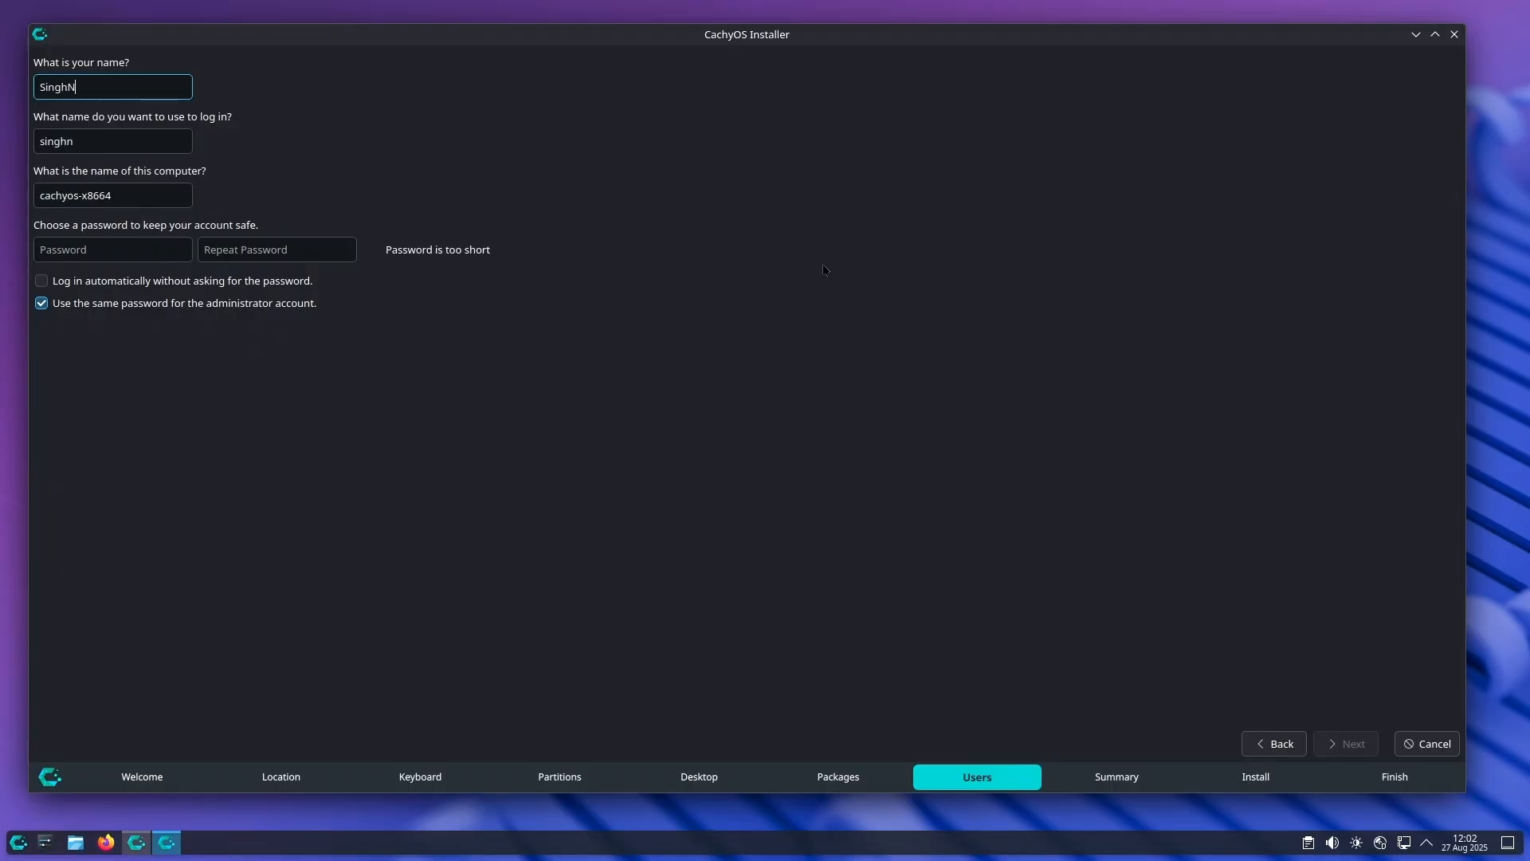
pyautogui.write('arayanOm')
pyautogui.press('Tab')
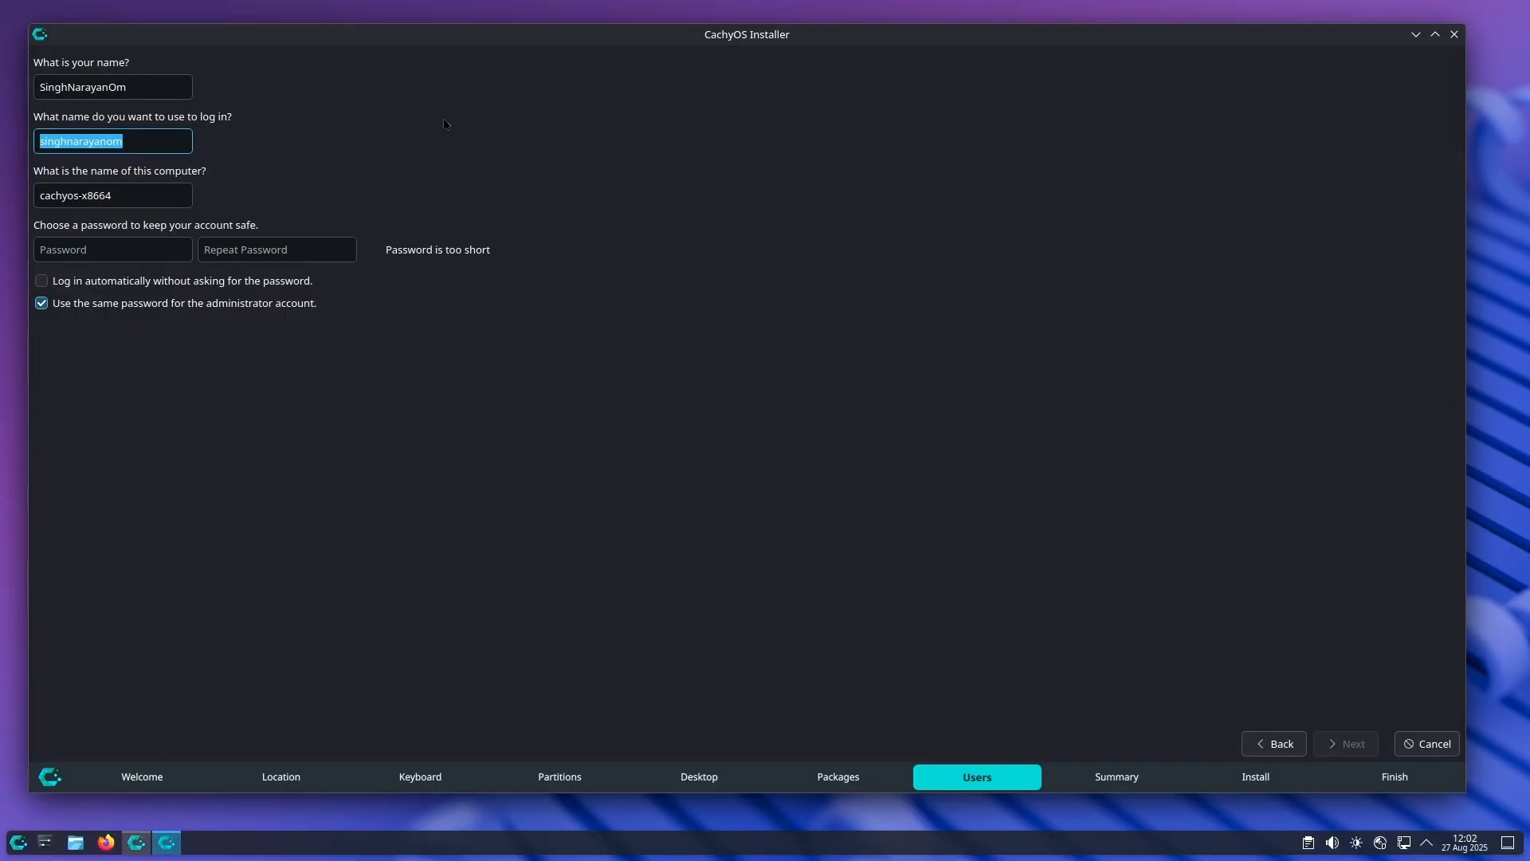
pyautogui.press('BackSpace')
pyautogui.write('legino')
pyautogui.press('Tab')
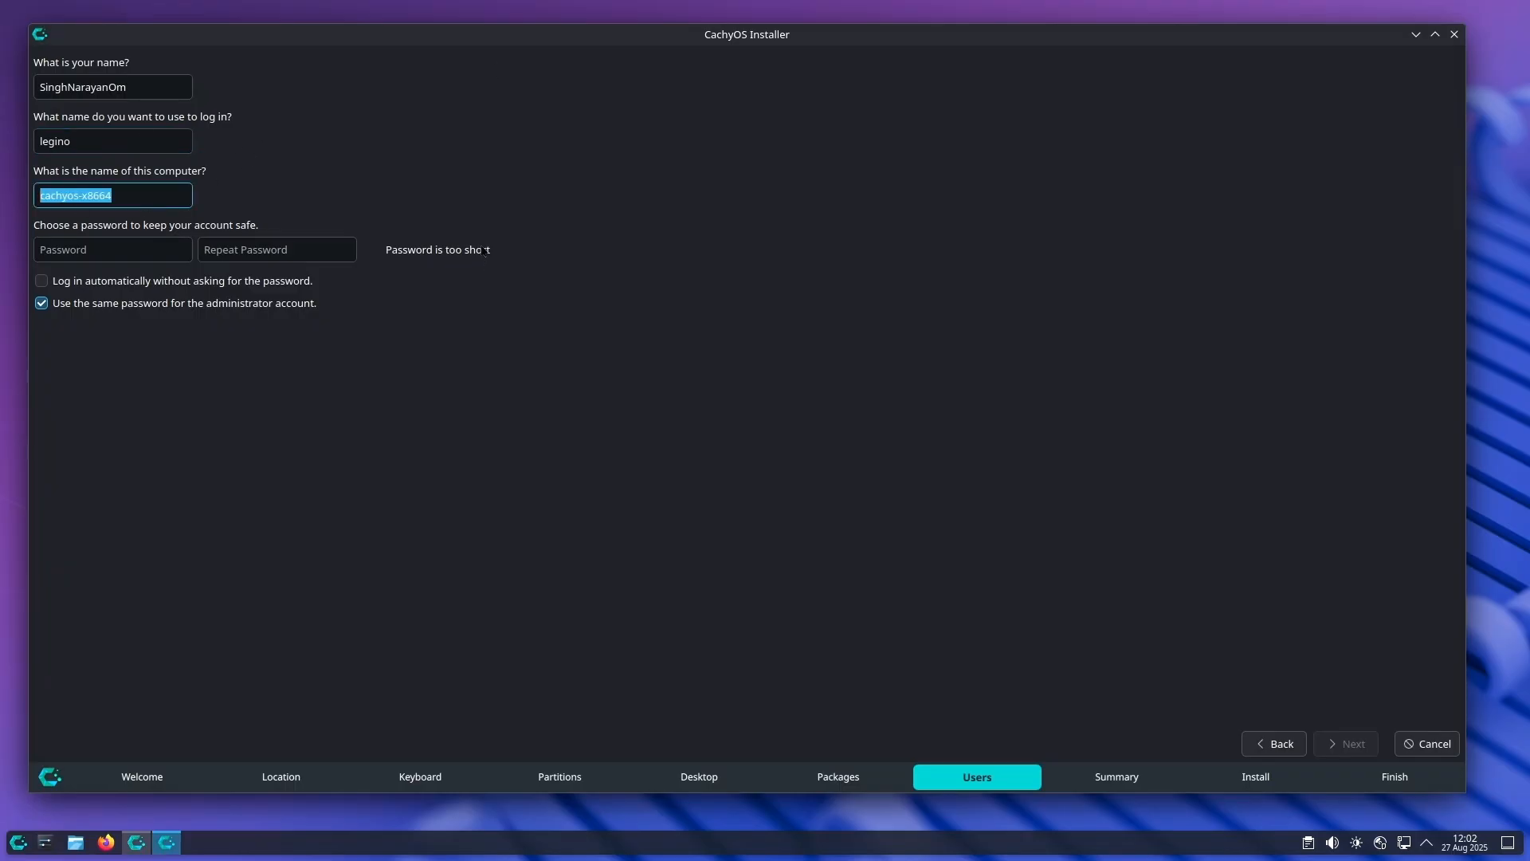
pyautogui.write('asus')
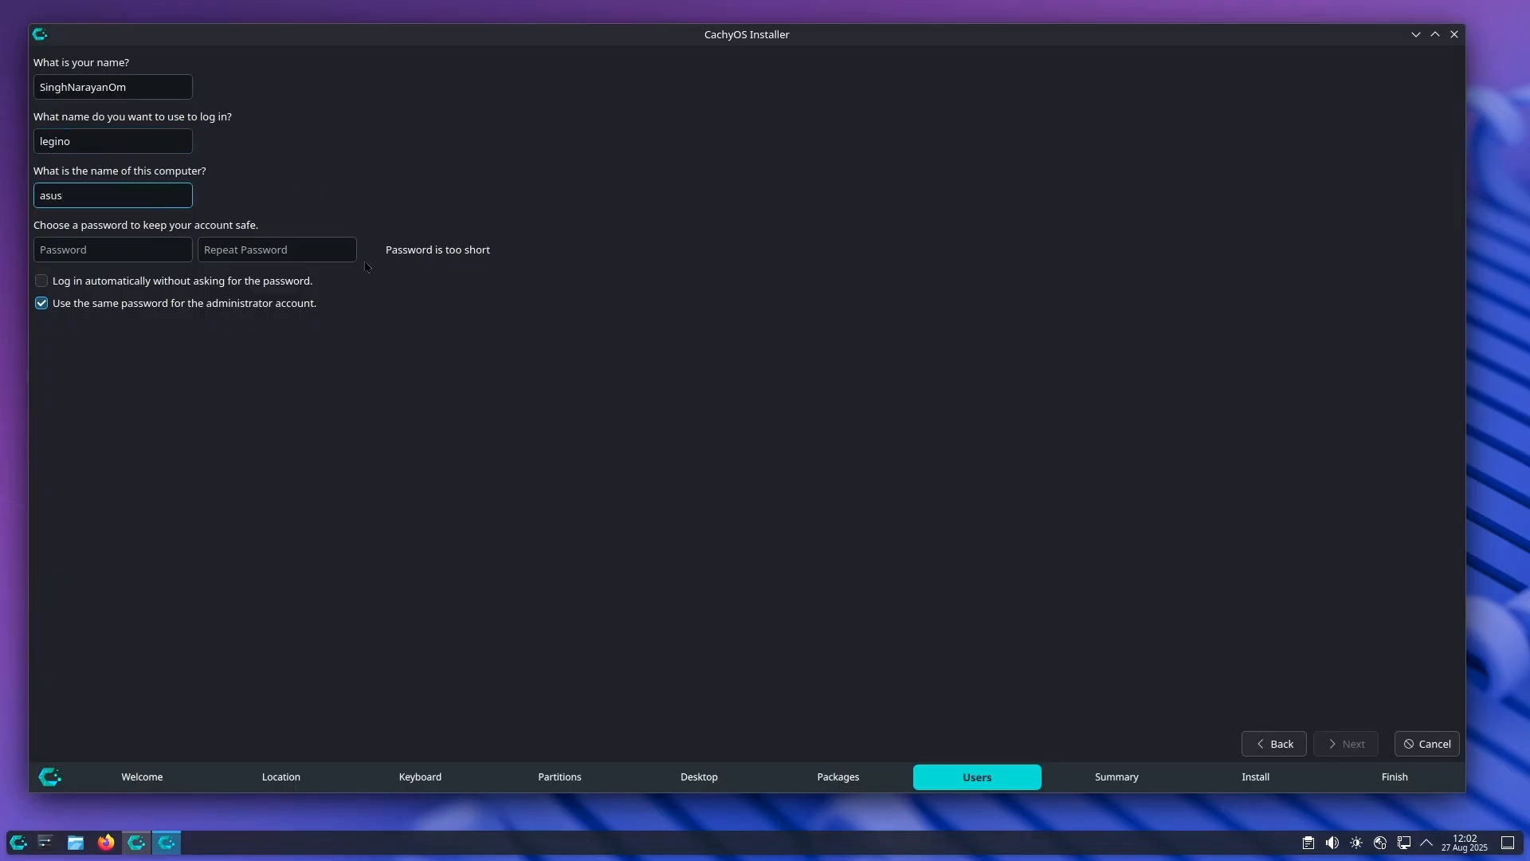
pyautogui.press('Tab')
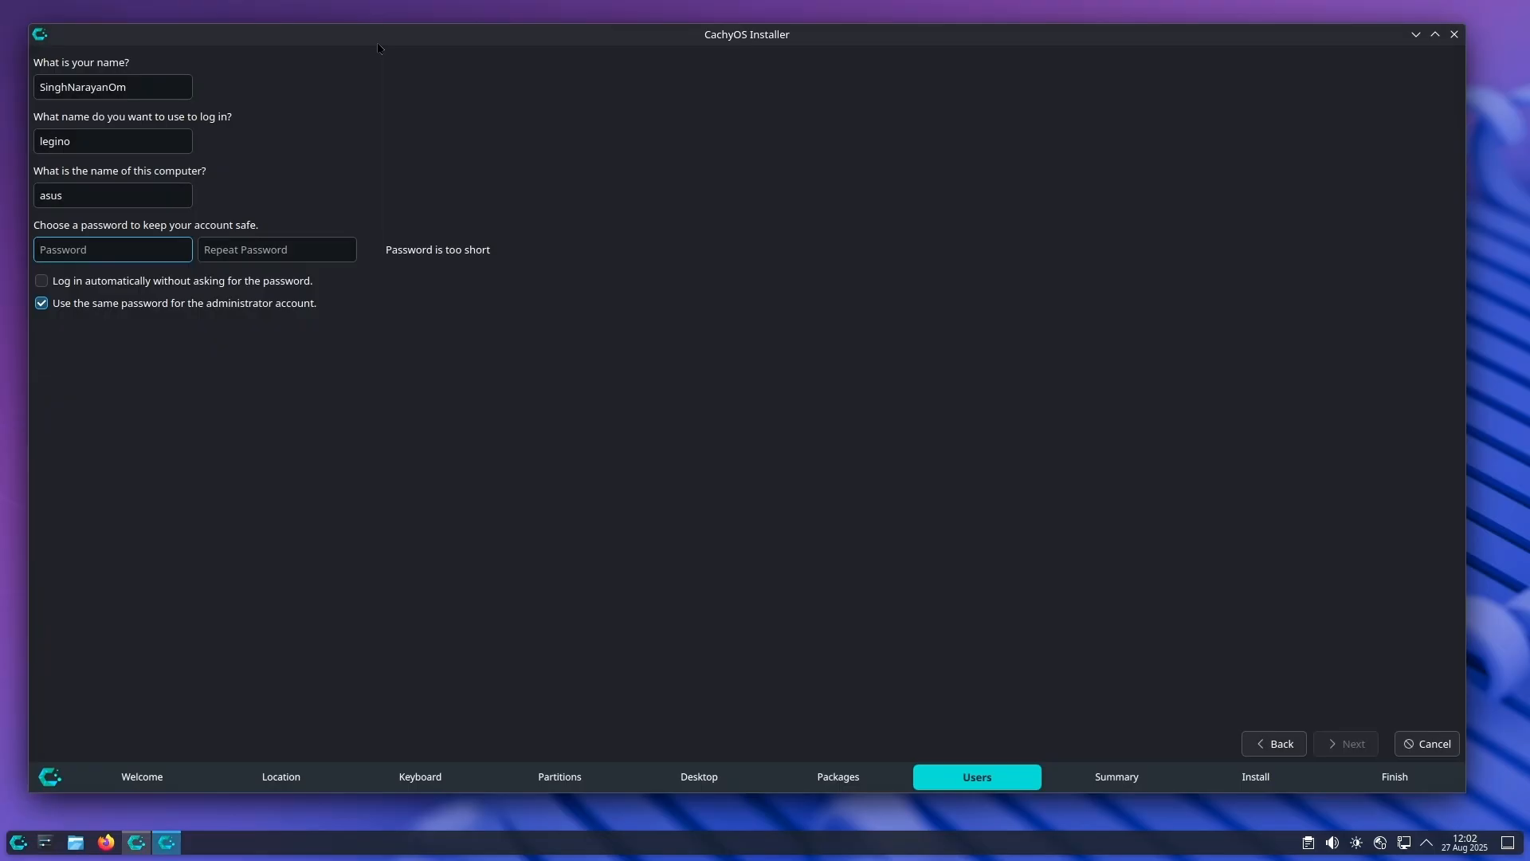
# Step: Enter the account password, repeat it for confirmation and proceed to the installation summary
pyautogui.write('●●●●●●')
pyautogui.press('Tab')
pyautogui.write('●●●●●●')
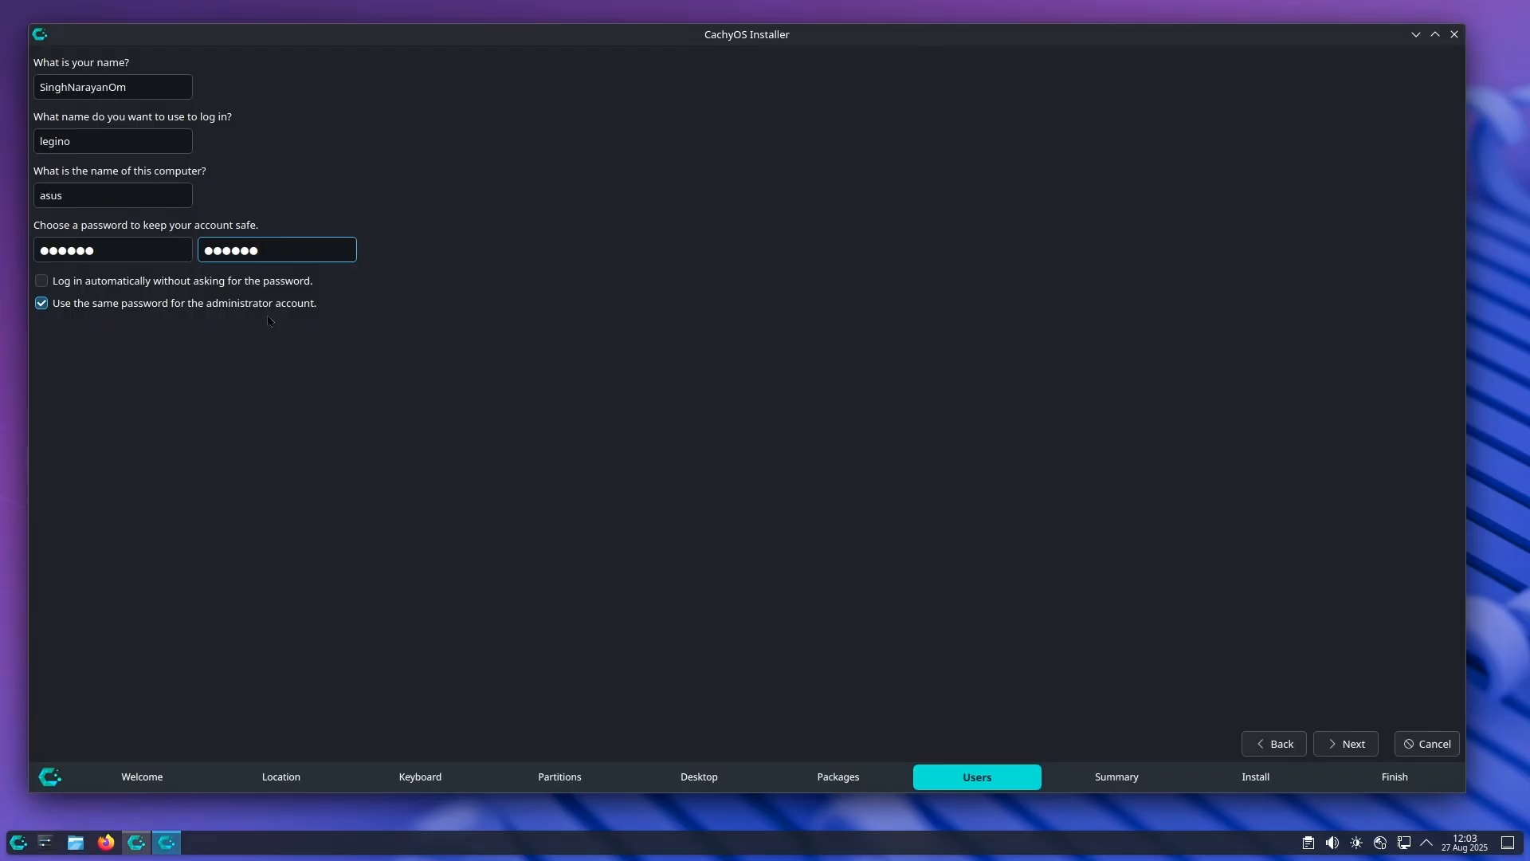
pyautogui.click(1353, 744)
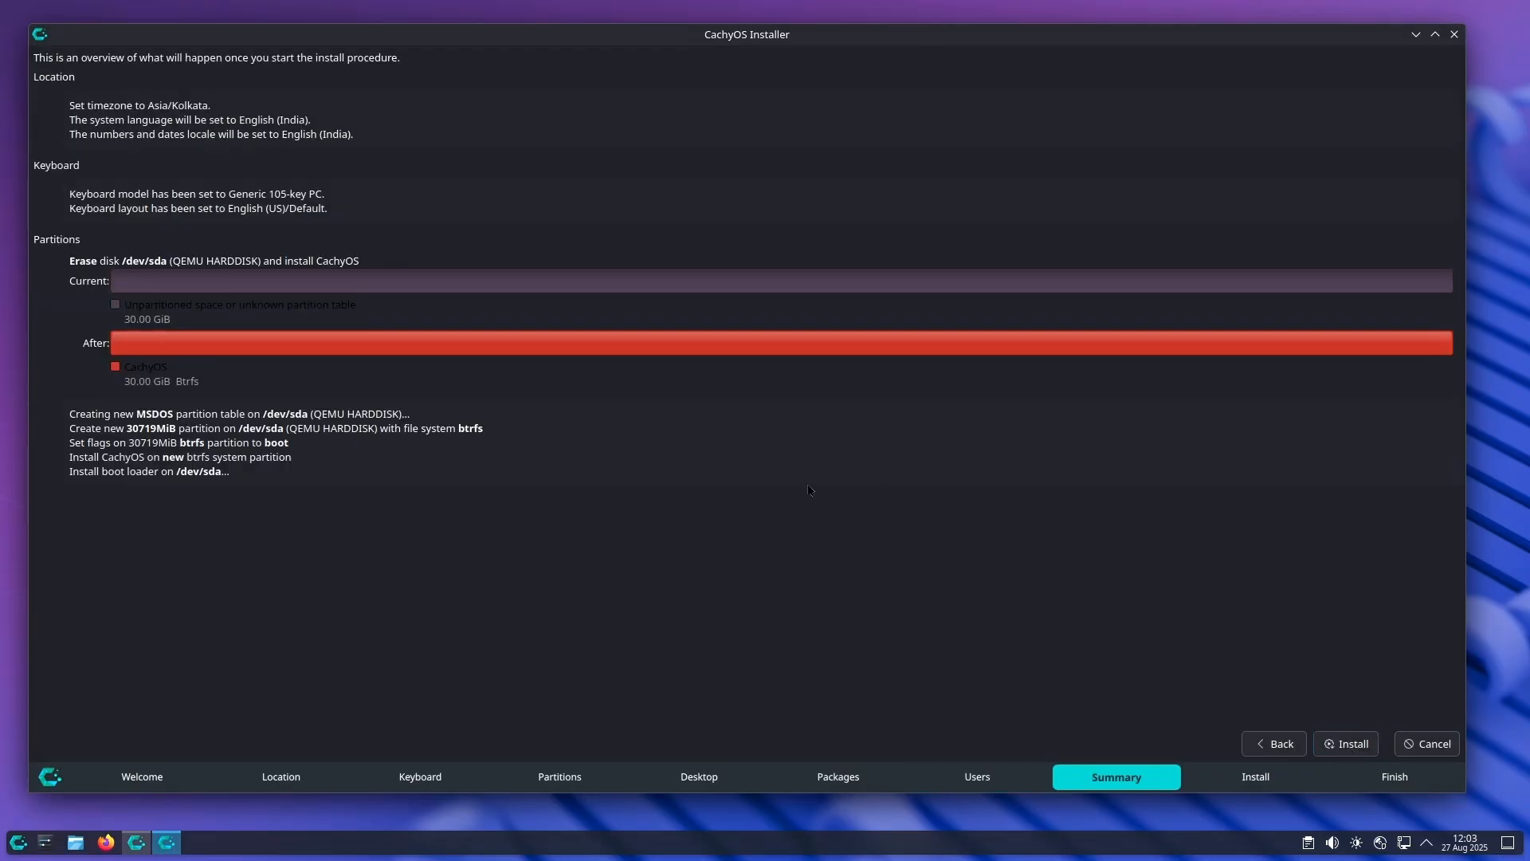
# Step: Start and confirm the CachyOS installation, and show the detailed installation log
pyautogui.click(1339, 746)
pyautogui.click(814, 425)
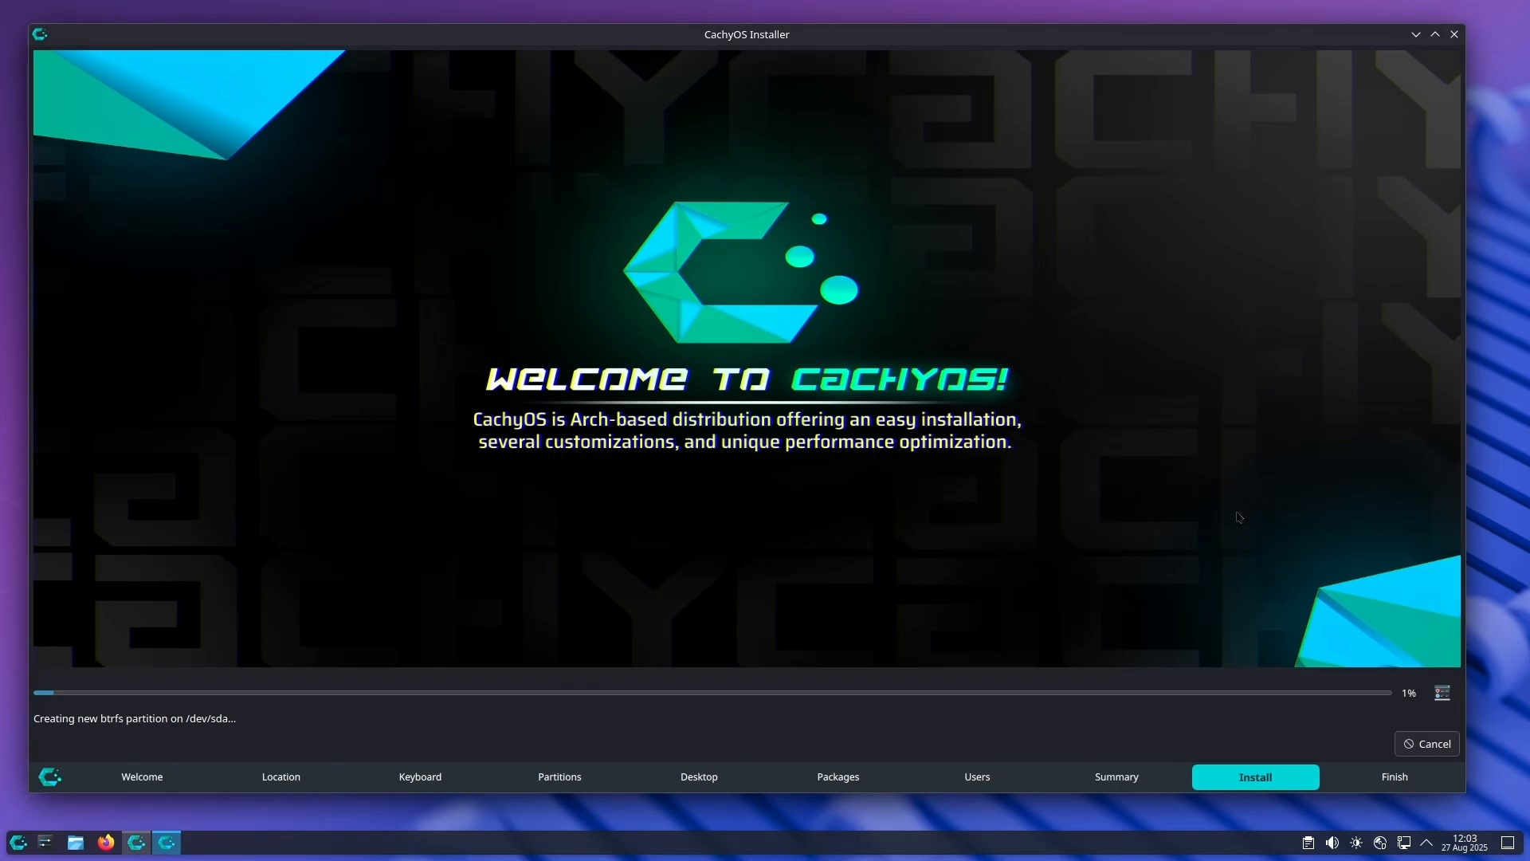
pyautogui.click(1443, 692)
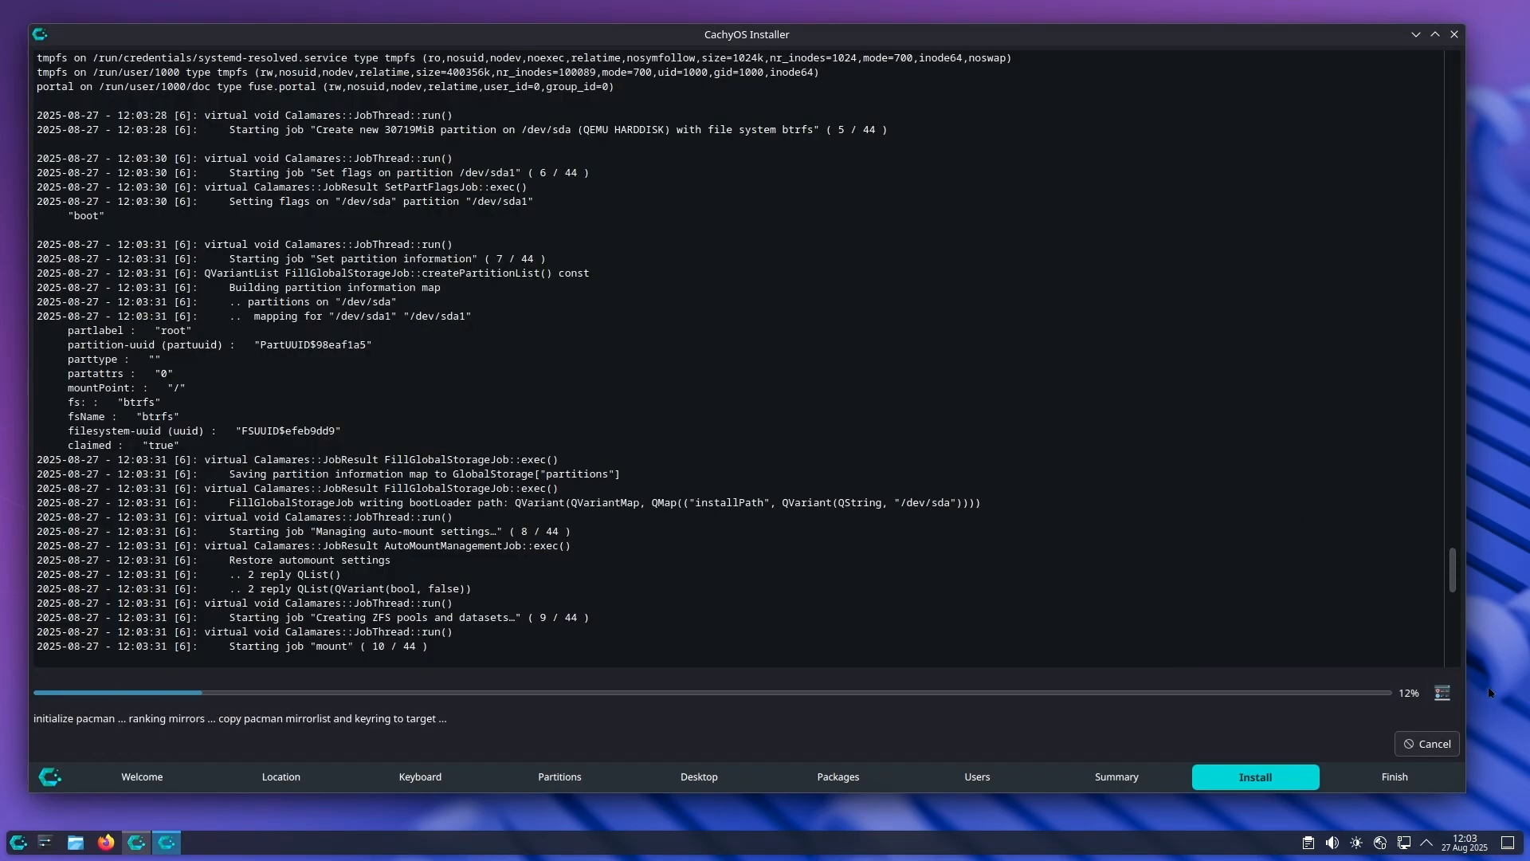